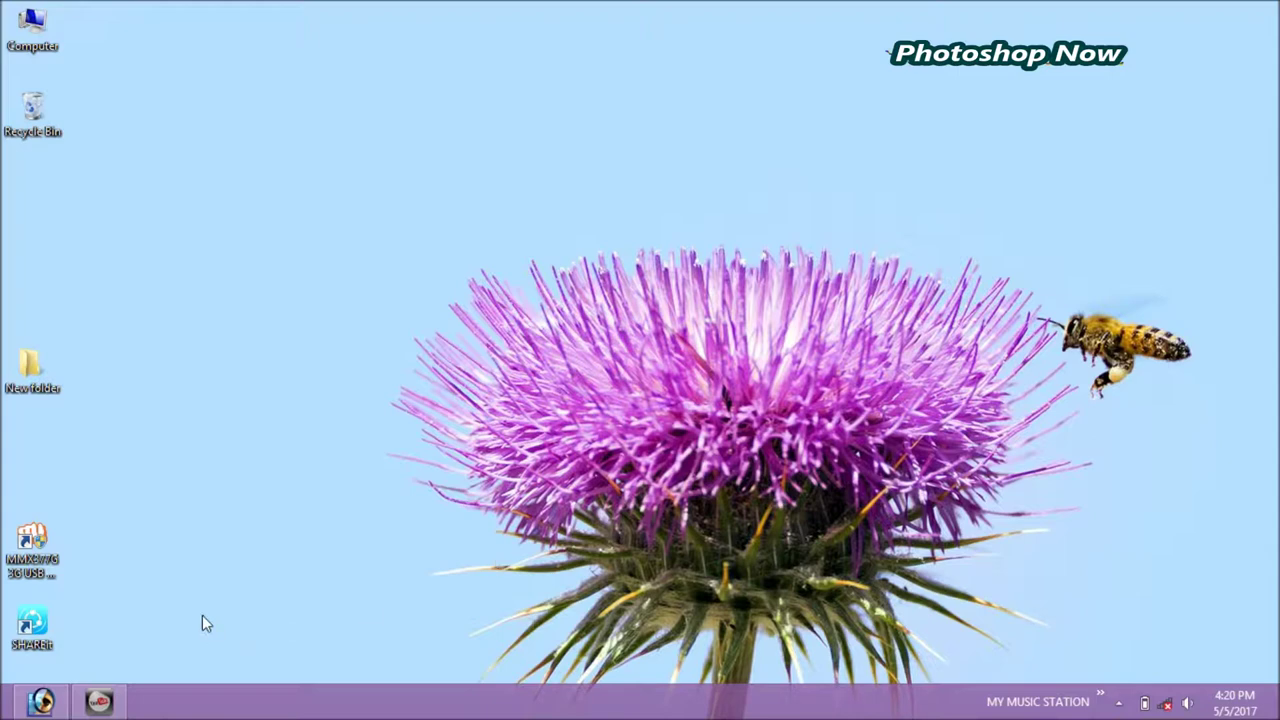
# Restore the minimized Photoshop window from the taskbar.
pyautogui.click(41, 701)
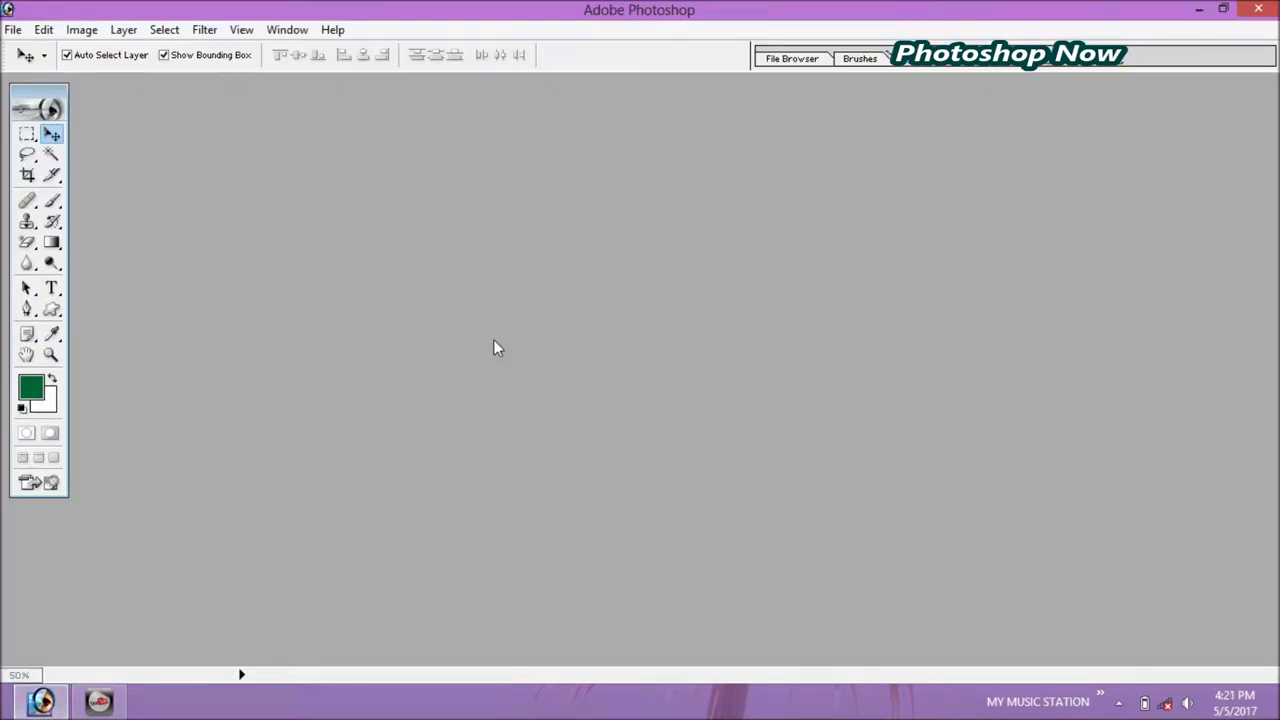
# Open the portrait photo from New folder via File > Open.
pyautogui.click(13, 29)
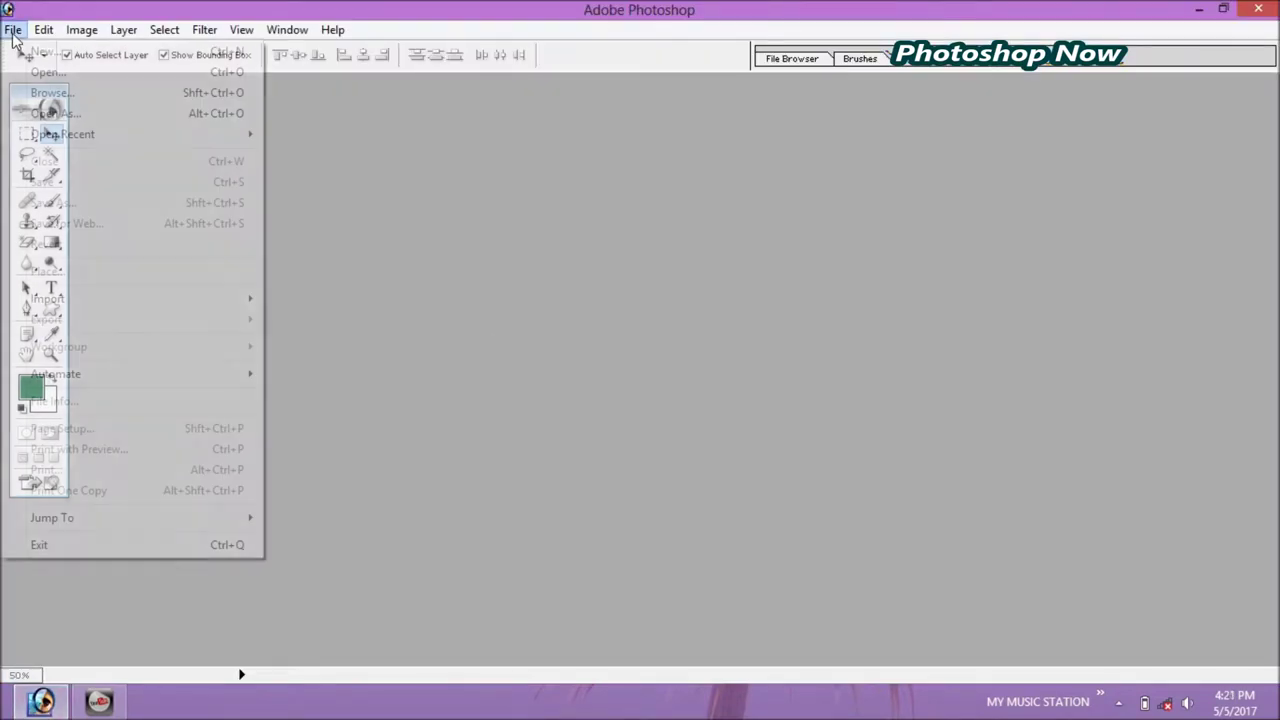
pyautogui.click(36, 76)
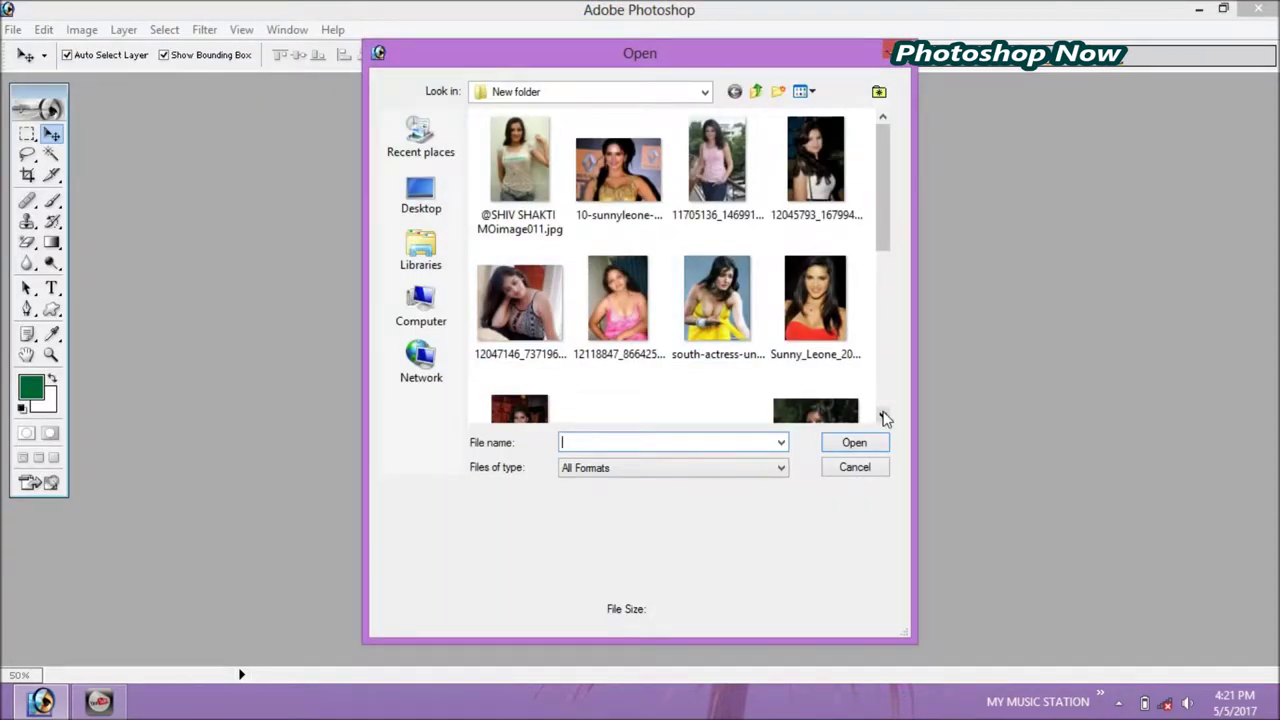
pyautogui.scroll(-2, 884, 412)
pyautogui.doubleClick(518, 240)
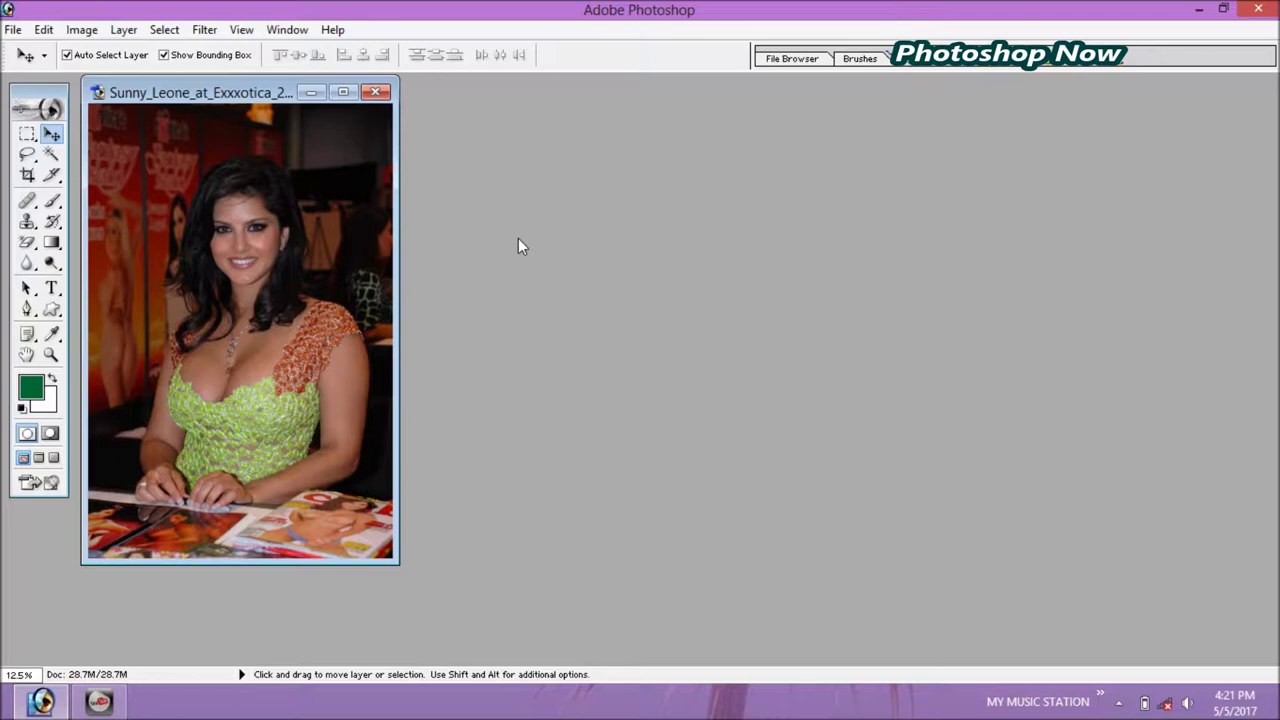
pyautogui.click(203, 36)
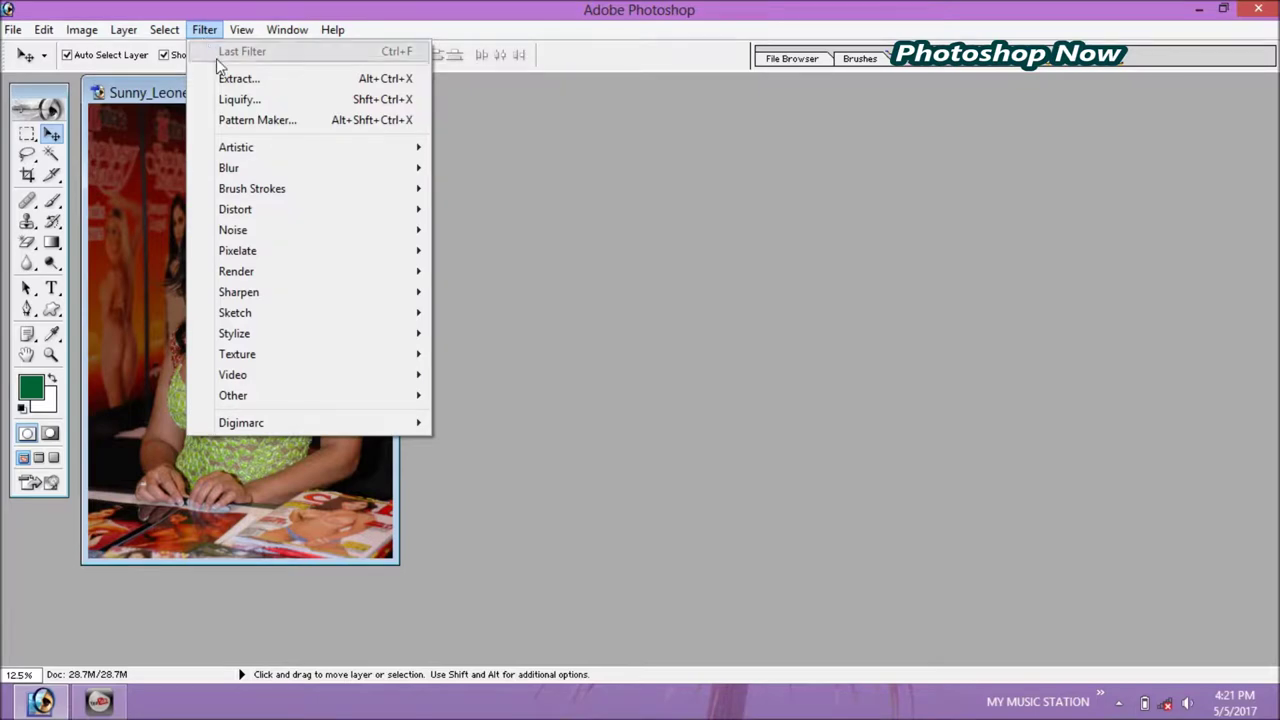
# Start Liquify on the photo with brush size 103 and brush pressure 97.
pyautogui.click(238, 100)
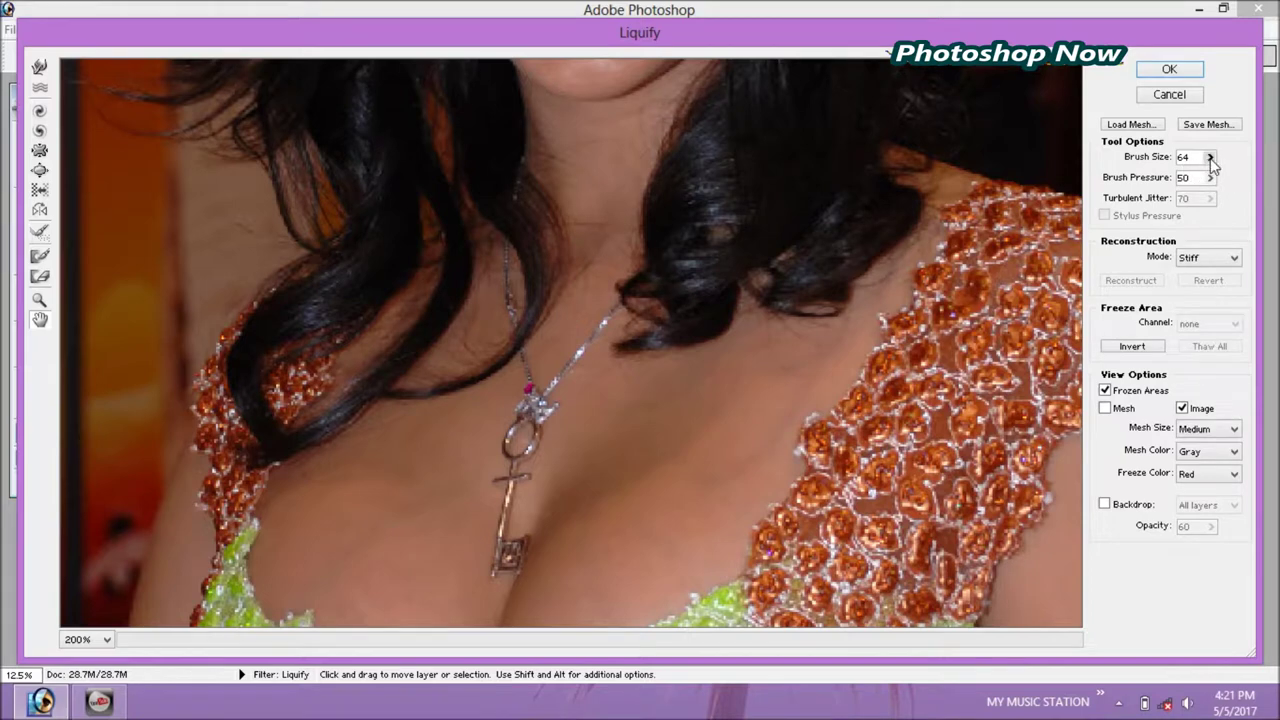
pyautogui.click(1209, 157)
pyautogui.moveTo(1199, 173); pyautogui.dragTo(1168, 180)
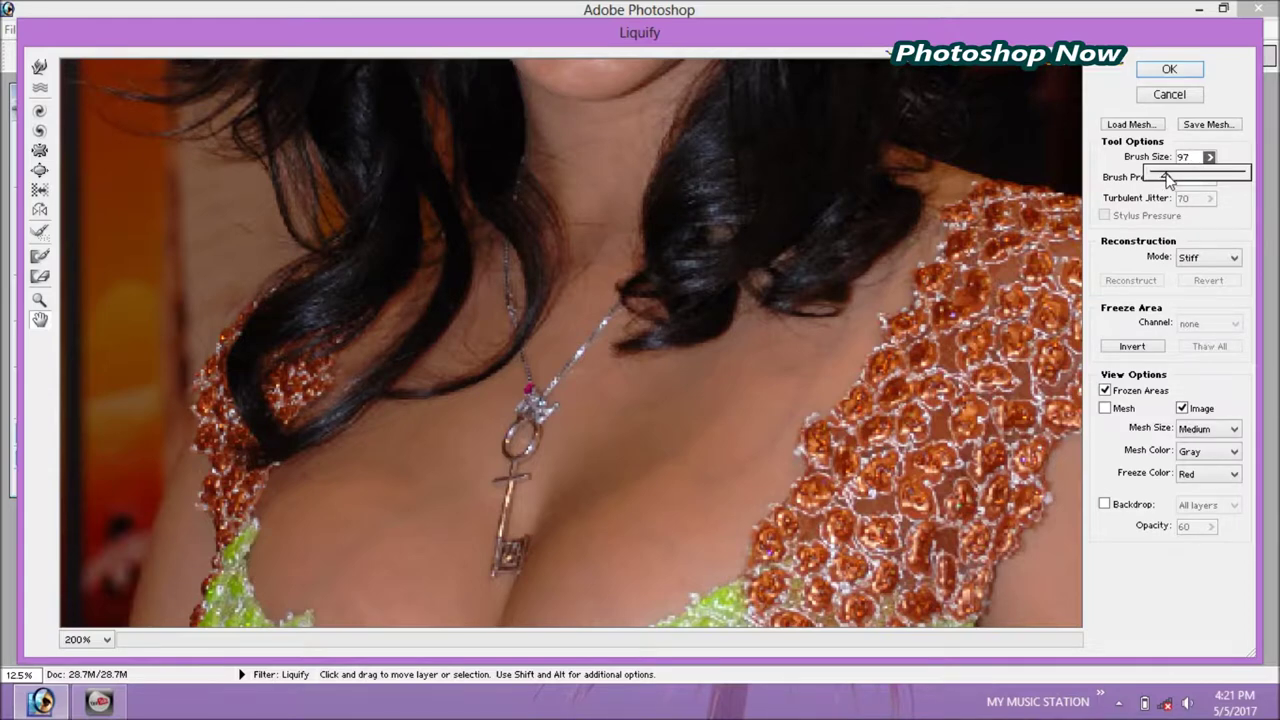
pyautogui.click(1231, 194)
pyautogui.click(1210, 178)
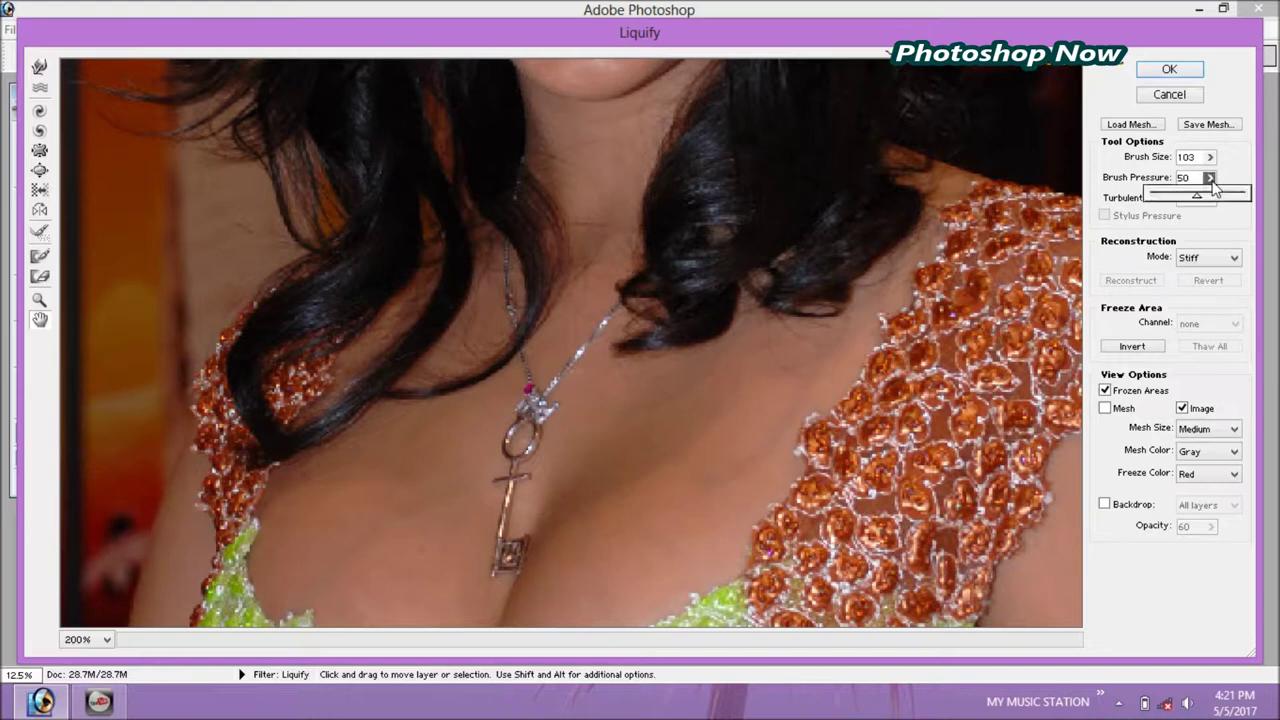
pyautogui.moveTo(1213, 186)
pyautogui.mouseDown()
pyautogui.moveTo(1209, 198)
pyautogui.moveTo(1242, 198)
pyautogui.mouseUp()
pyautogui.click(38, 326)
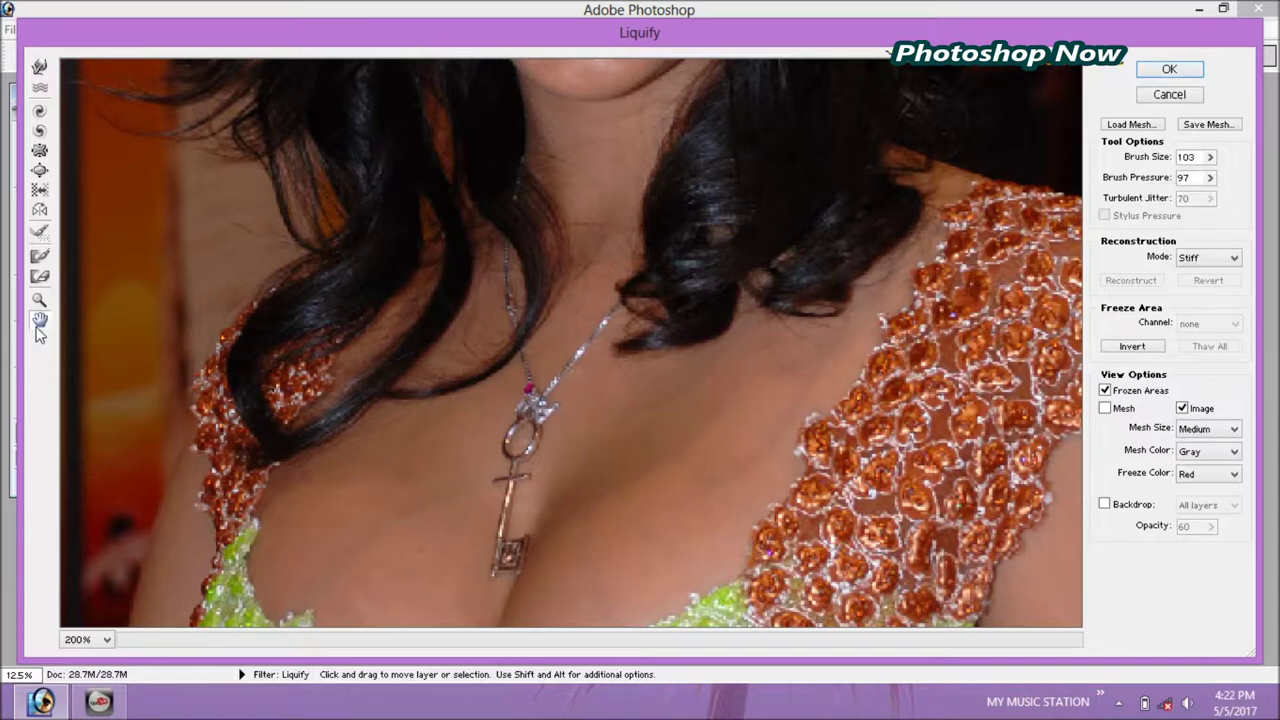
# Pan the Liquify preview to show the green dress top and select the Bloat tool.
pyautogui.moveTo(474, 502); pyautogui.dragTo(506, 174)
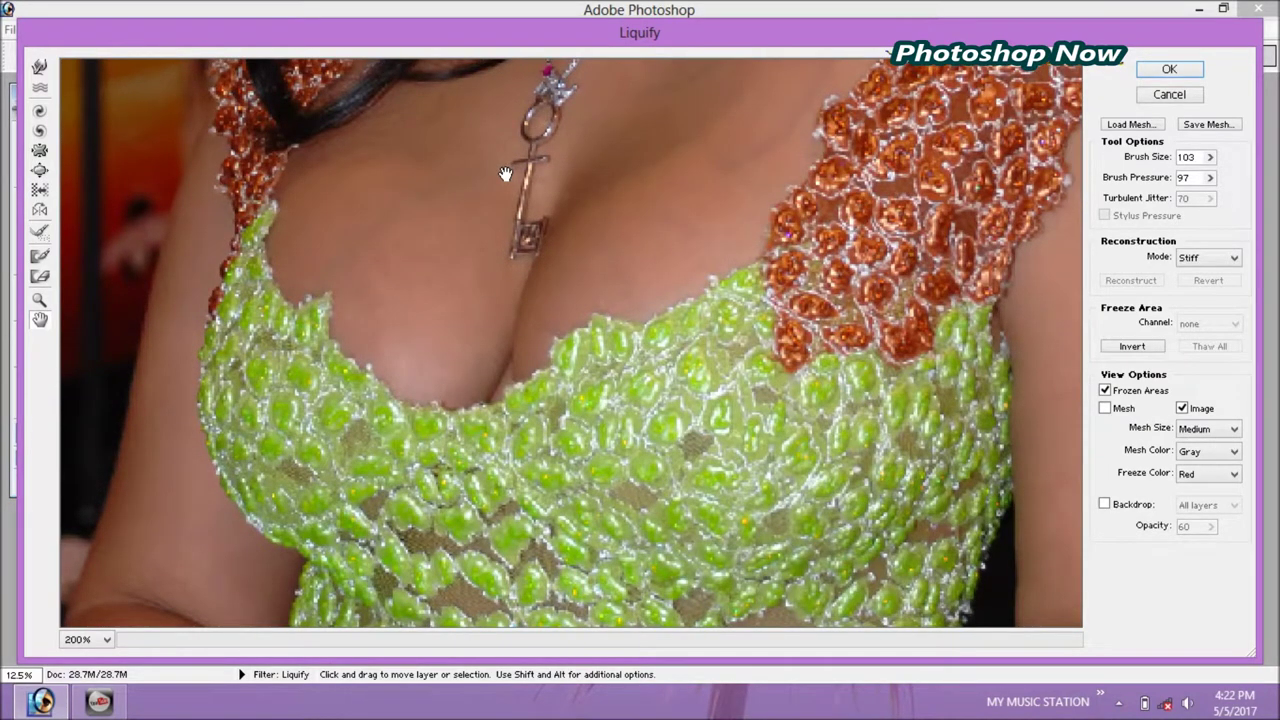
pyautogui.moveTo(714, 200); pyautogui.dragTo(720, 236)
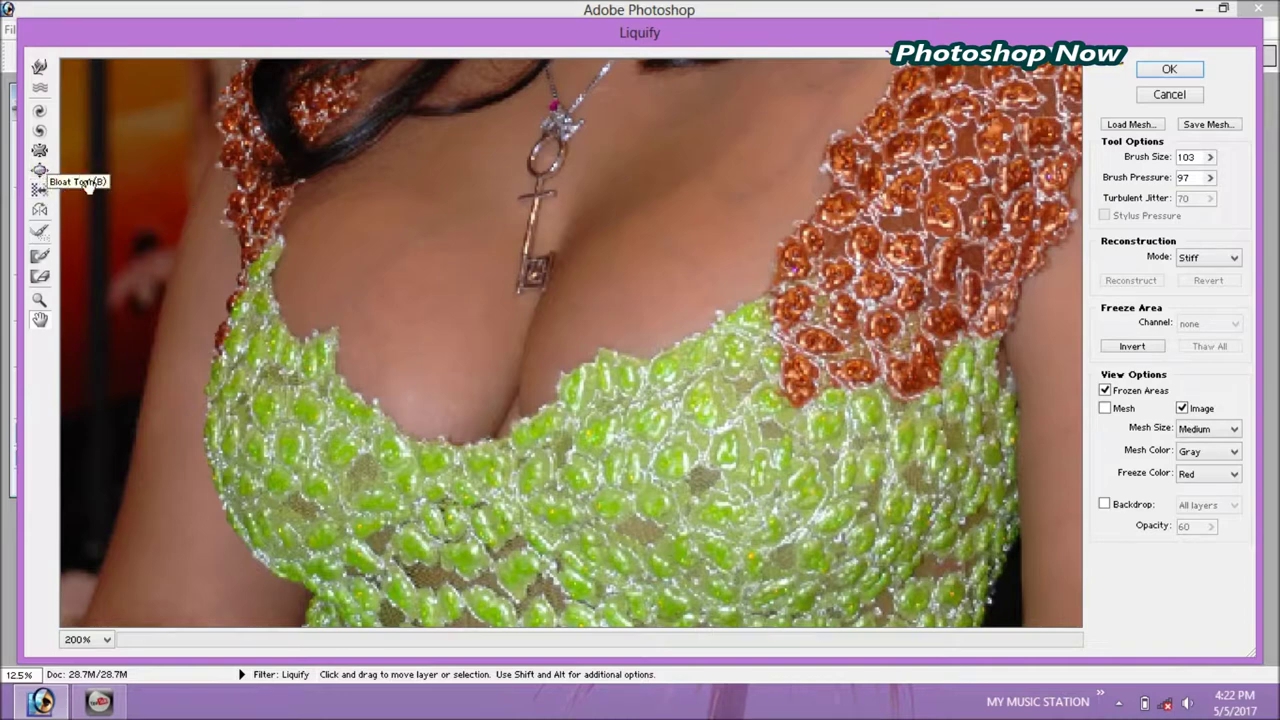
pyautogui.click(40, 172)
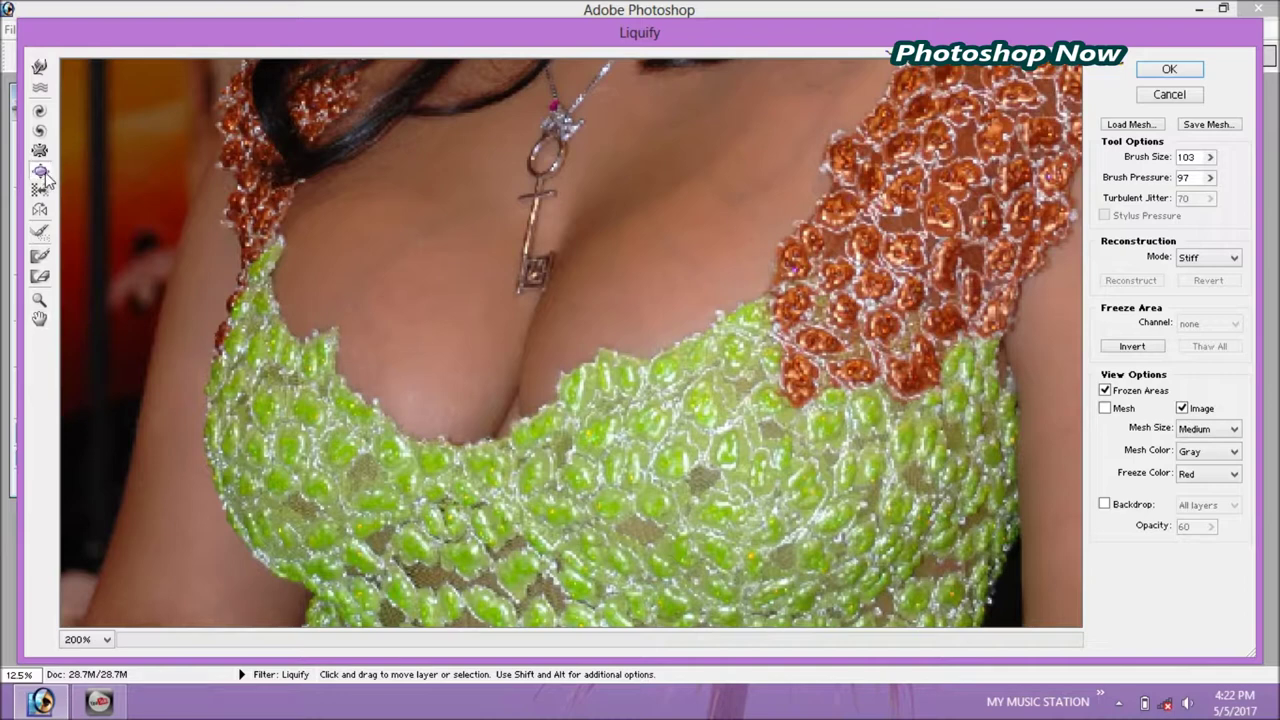
# Bloat the neckline, centre and both sides of the dress top with a 170 brush.
pyautogui.click(672, 298)
pyautogui.click(1209, 157)
pyautogui.moveTo(1183, 176); pyautogui.dragTo(1195, 176)
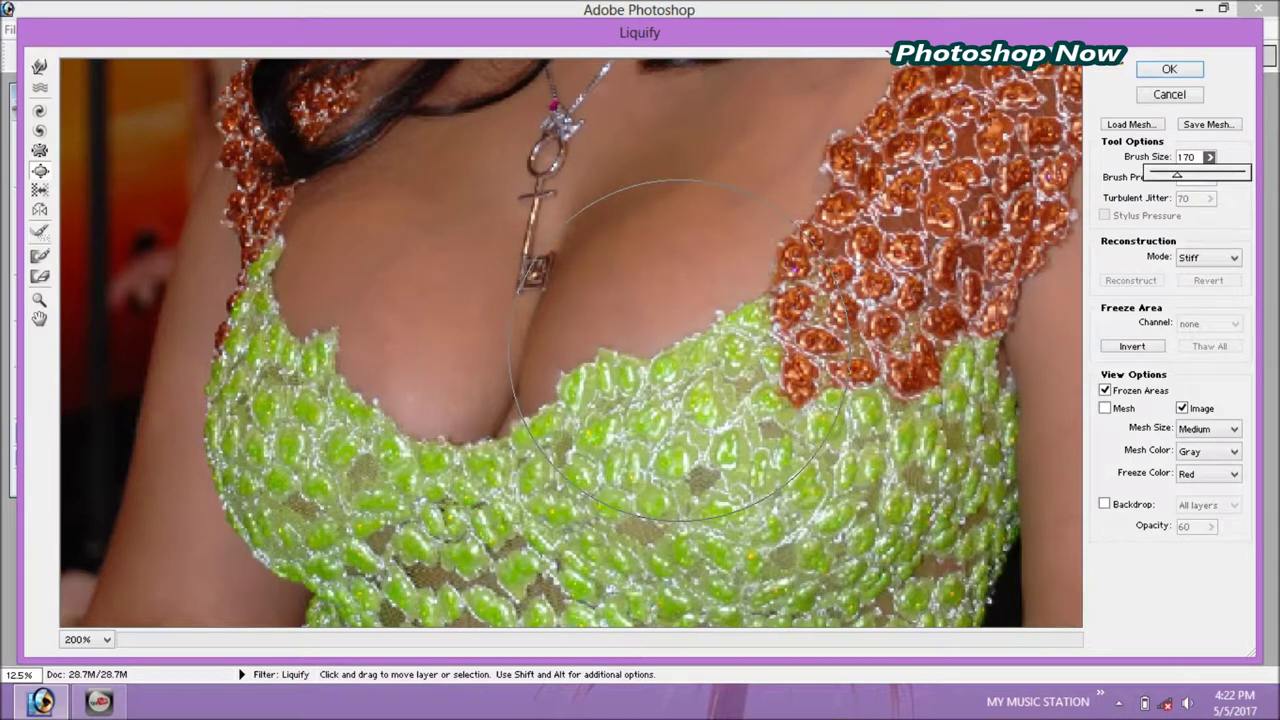
pyautogui.moveTo(706, 385); pyautogui.dragTo(706, 372)
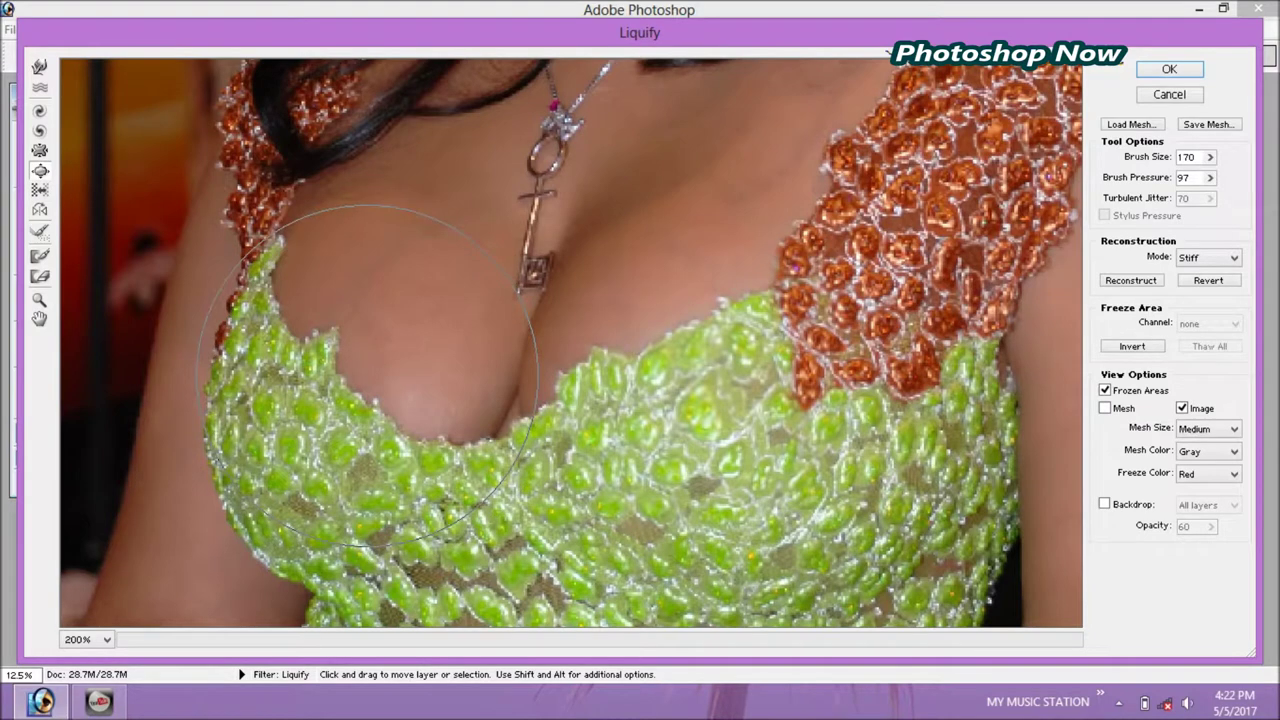
pyautogui.moveTo(367, 390); pyautogui.dragTo(367, 375)
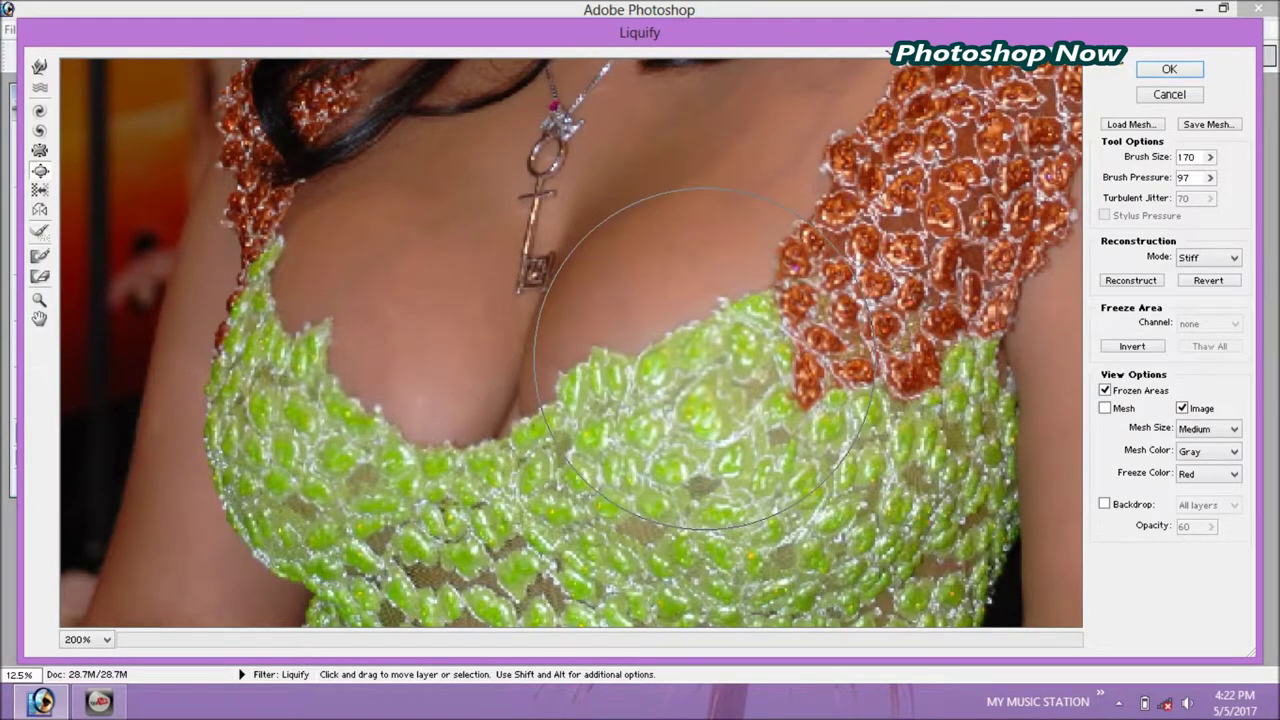
pyautogui.moveTo(703, 372); pyautogui.dragTo(703, 358)
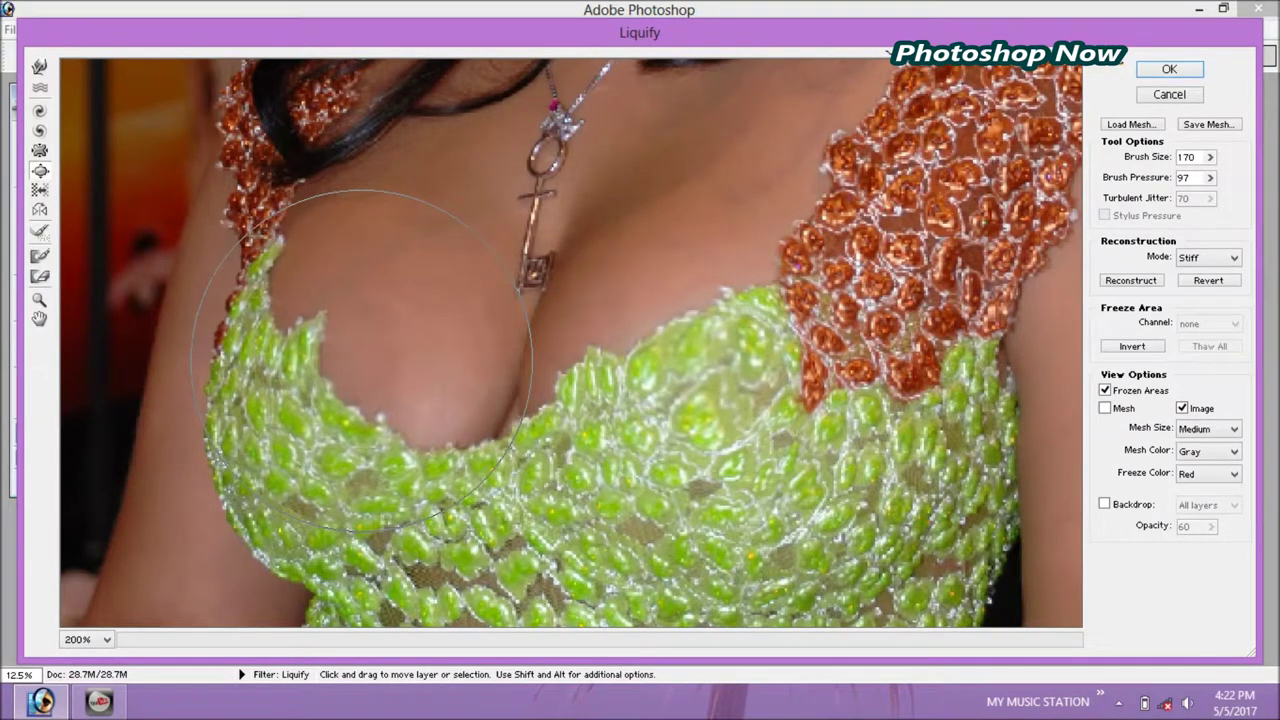
pyautogui.moveTo(740, 390); pyautogui.dragTo(740, 368)
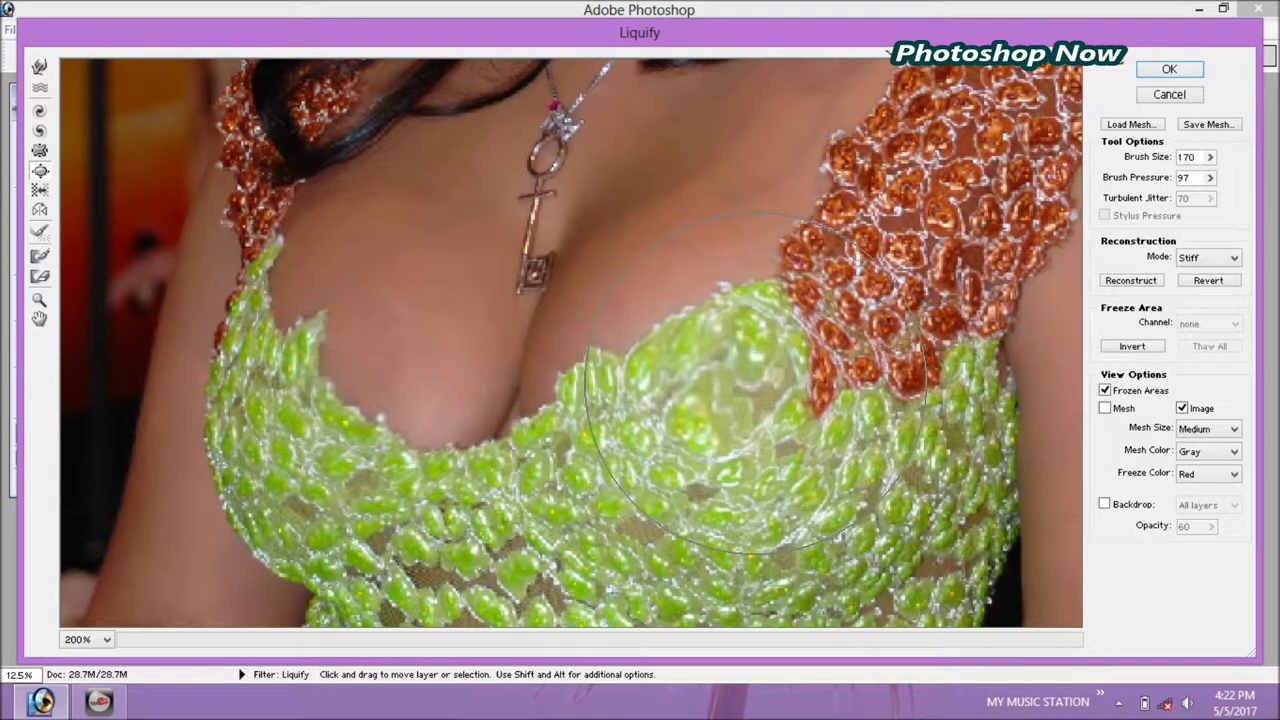
pyautogui.moveTo(730, 395); pyautogui.dragTo(730, 372)
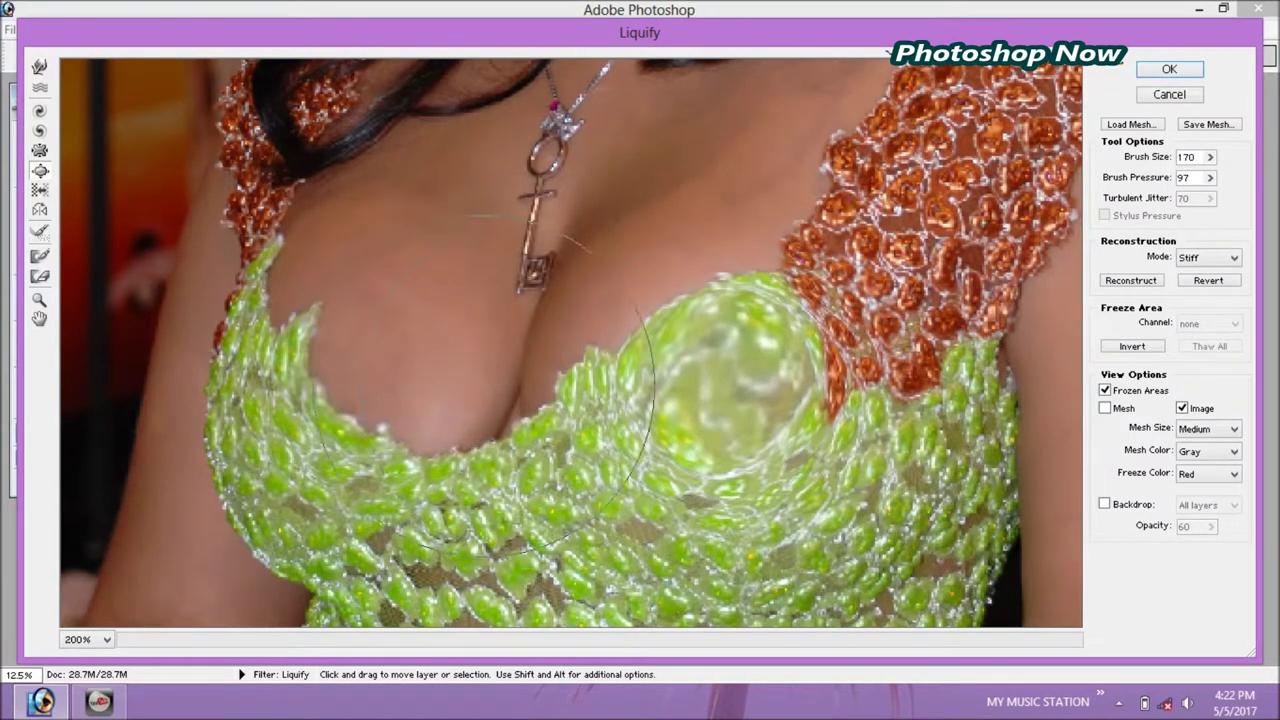
pyautogui.moveTo(700, 390); pyautogui.dragTo(683, 360)
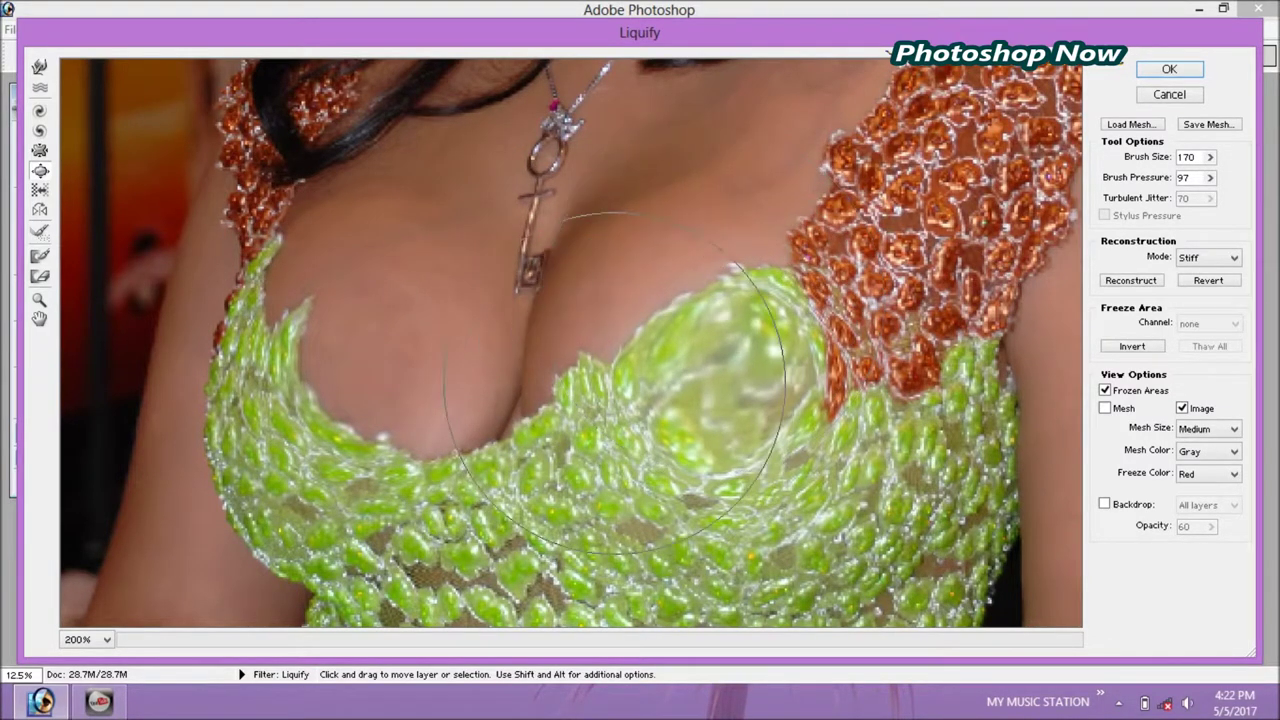
pyautogui.moveTo(320, 350); pyautogui.dragTo(320, 330)
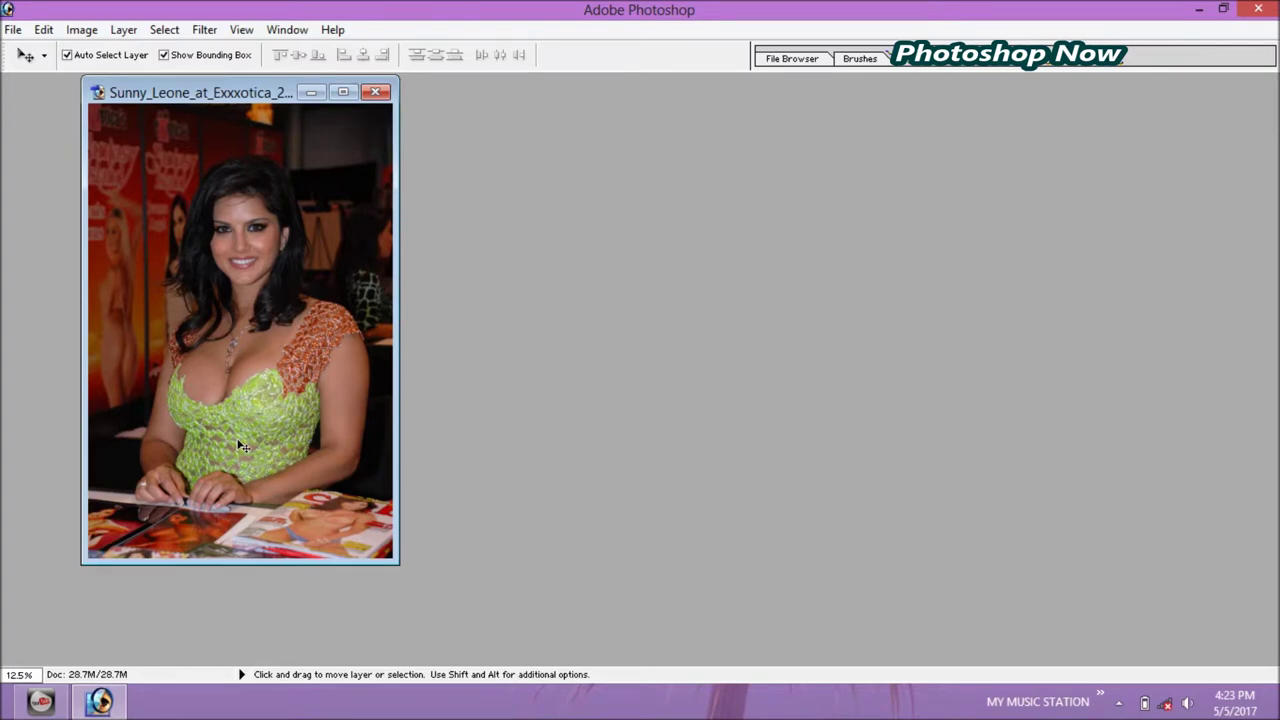
# Save a copy of the photo to the Desktop as a JPEG at quality 12.
pyautogui.hotkey('ctrl', 'alt', 's')
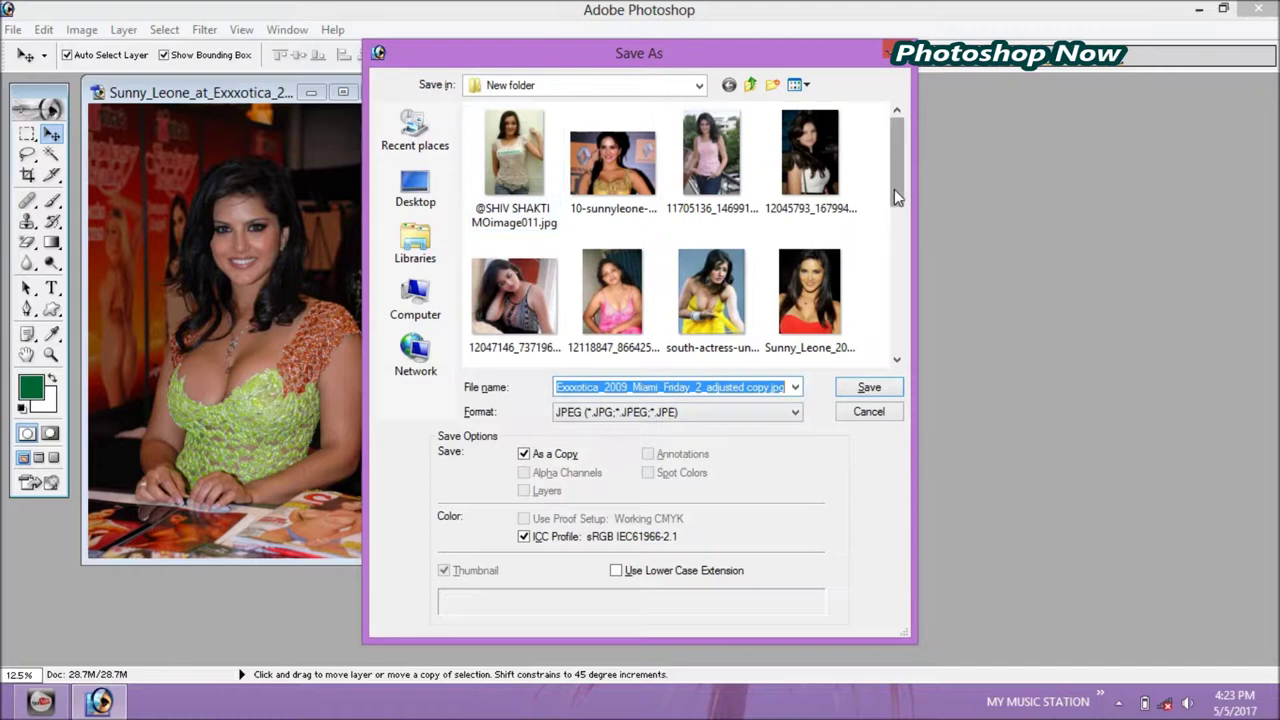
pyautogui.click(418, 192)
pyautogui.click(851, 392)
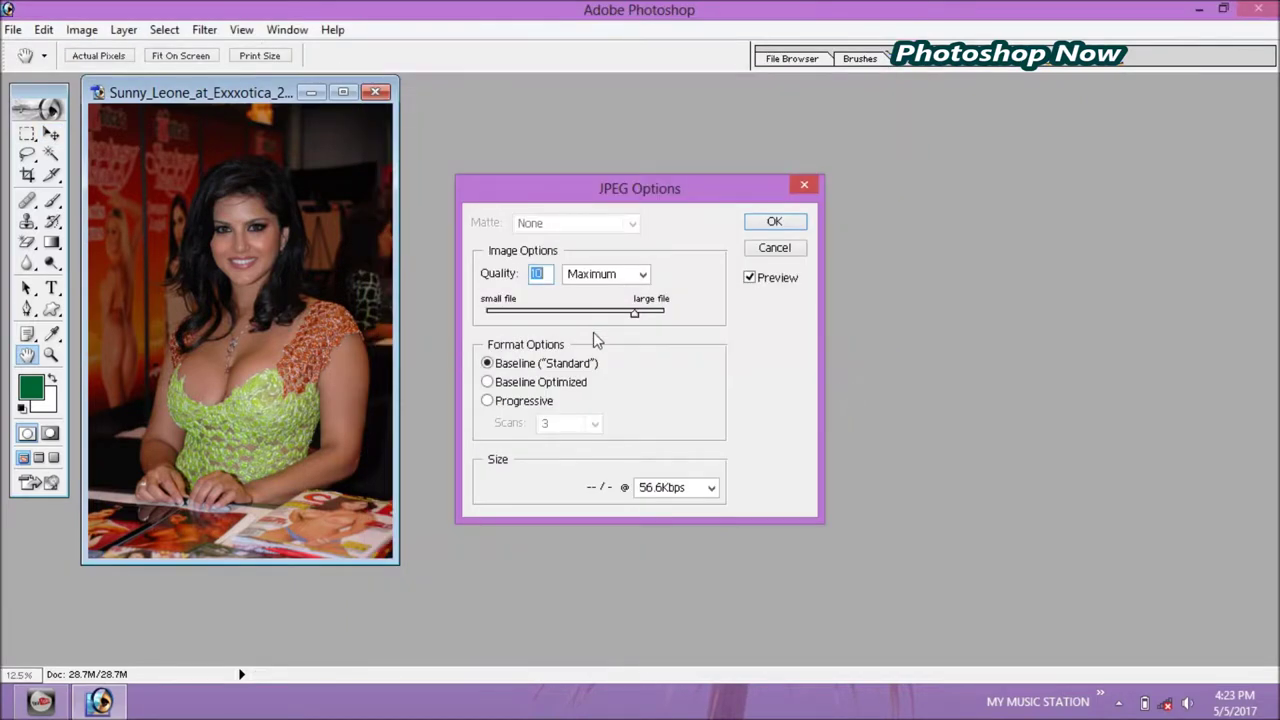
pyautogui.moveTo(634, 313); pyautogui.dragTo(664, 313)
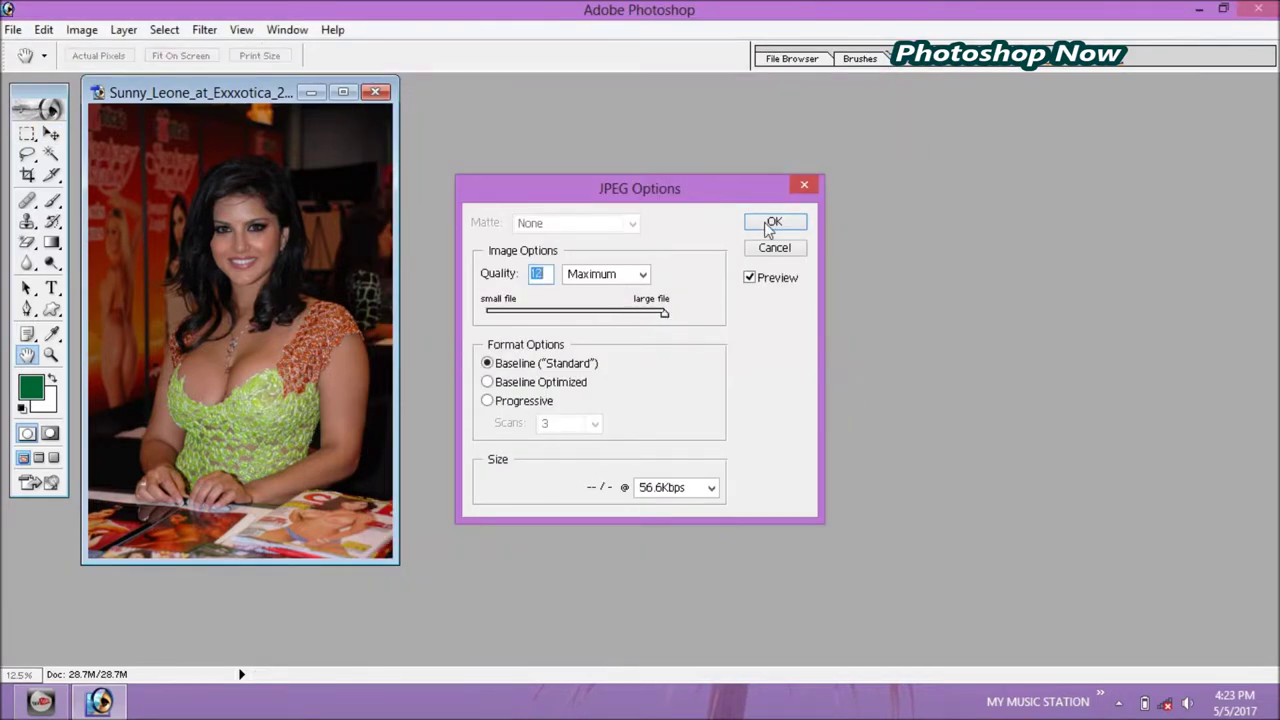
pyautogui.click(769, 224)
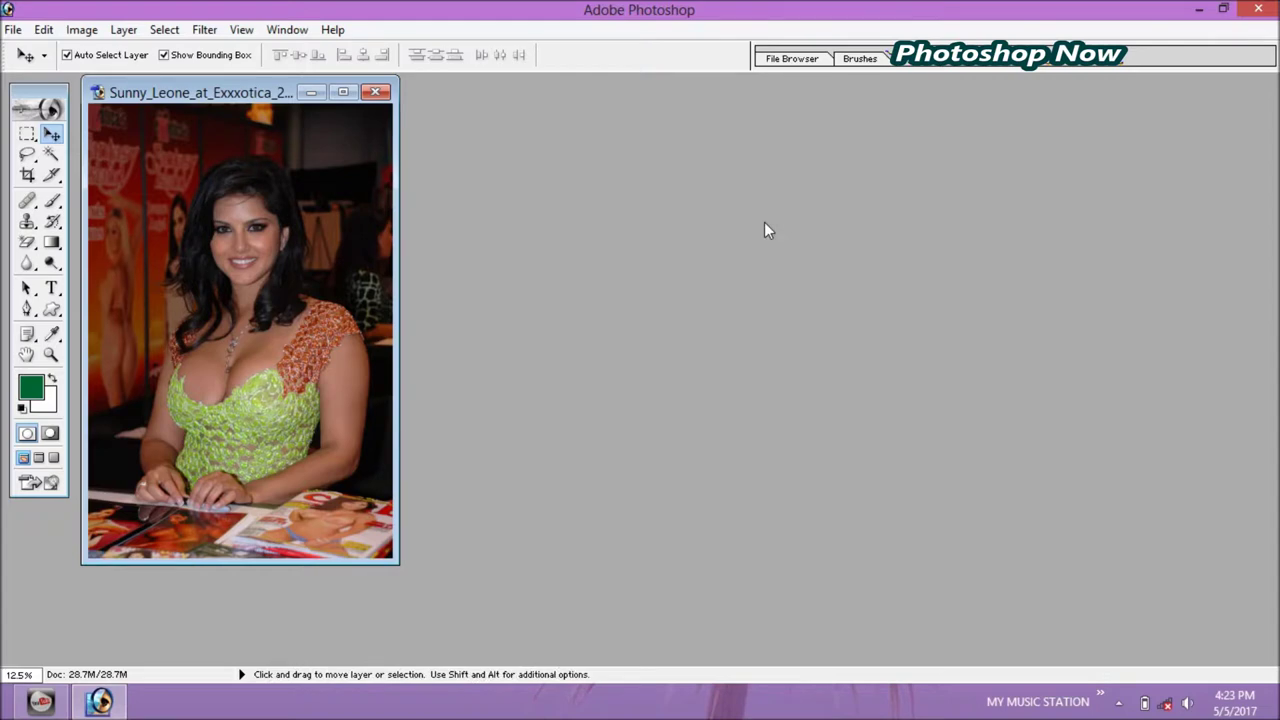
pyautogui.click(1208, 10)
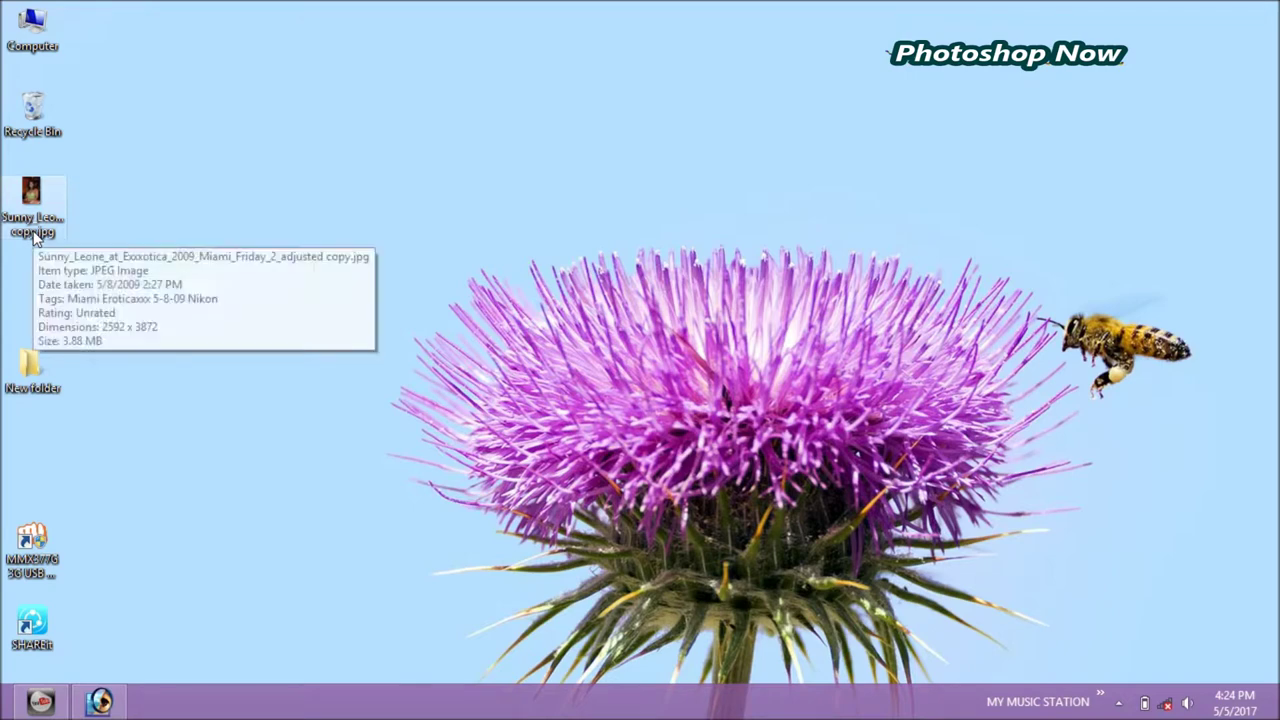
# Open the saved JPEG copy from the desktop and zoom in on the torso.
pyautogui.doubleClick(34, 234)
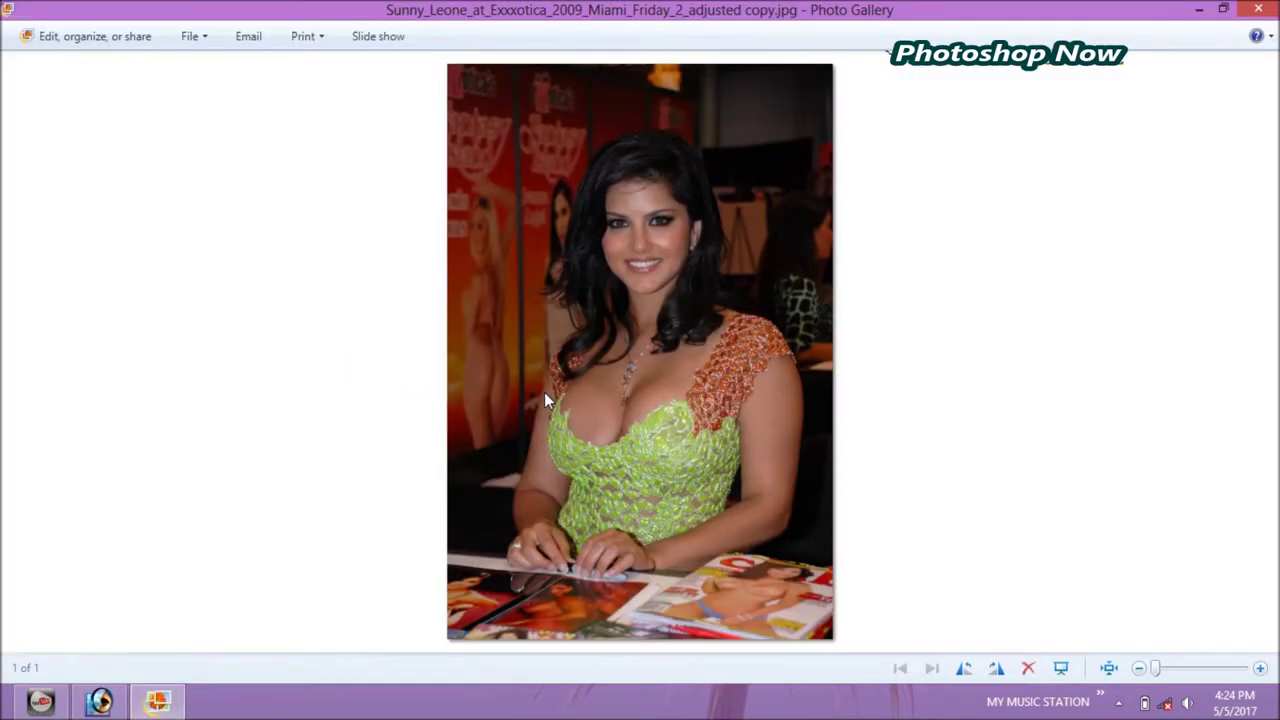
pyautogui.scroll(2, 544, 392)
pyautogui.scroll(2, 544, 392)
pyautogui.scroll(2, 544, 392)
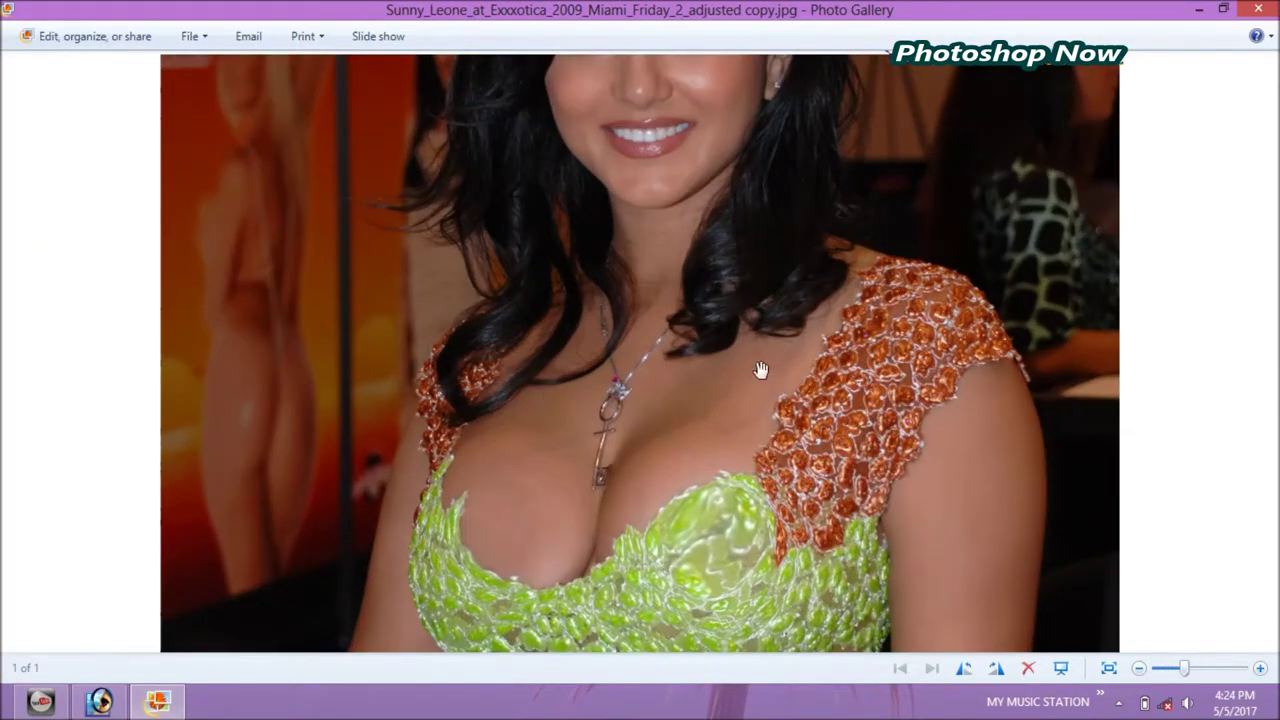
pyautogui.moveTo(857, 343); pyautogui.dragTo(828, 302)
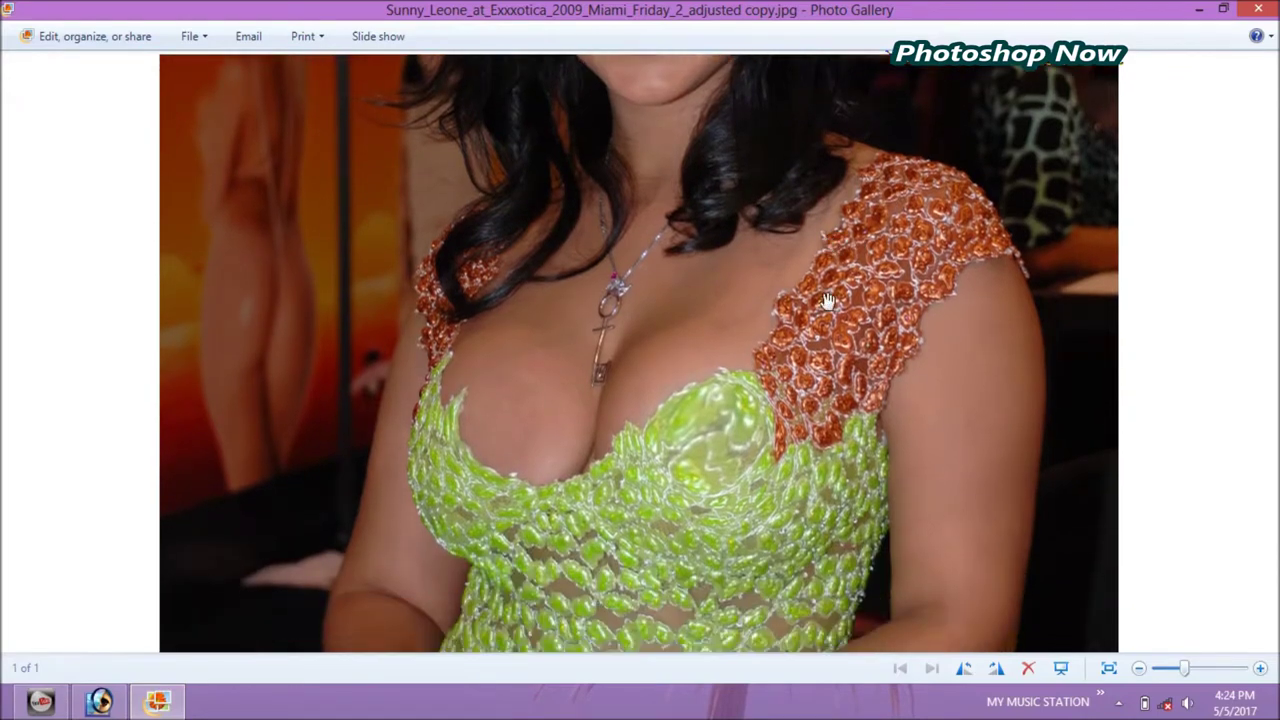
pyautogui.click(1199, 10)
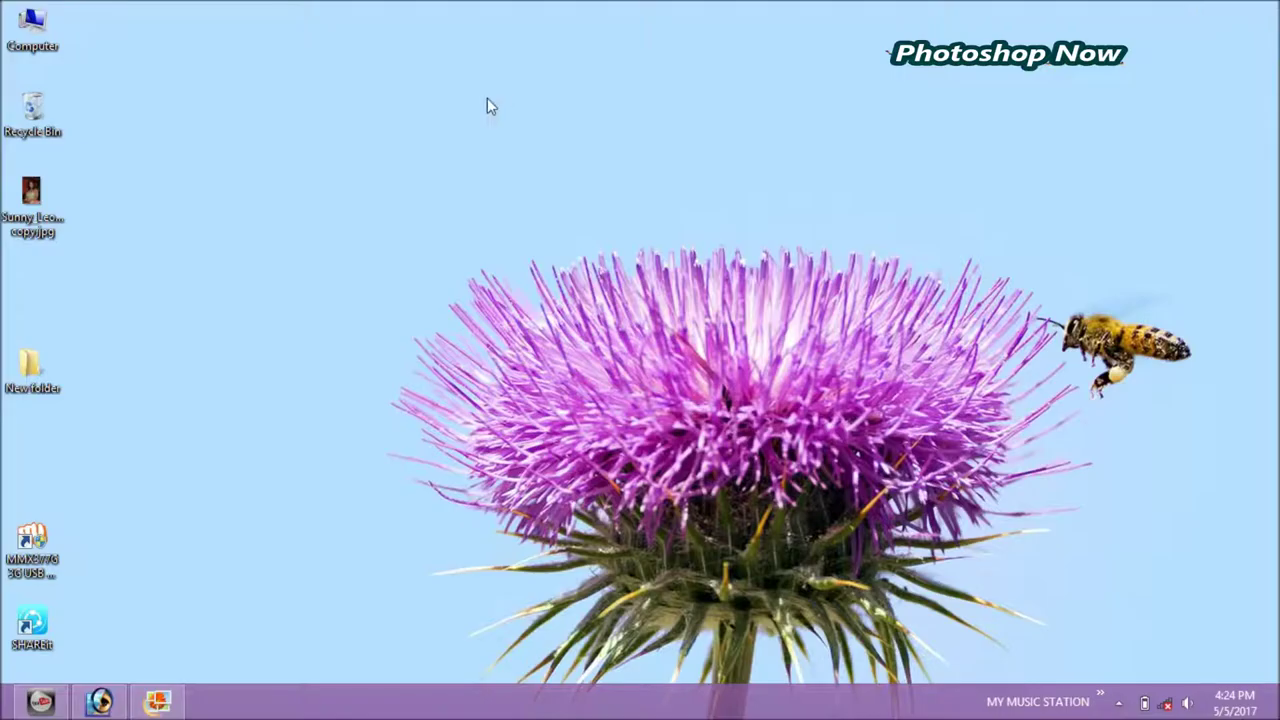
# Open the original photo from New folder on the desktop in the photo viewer.
pyautogui.doubleClick(31, 28)
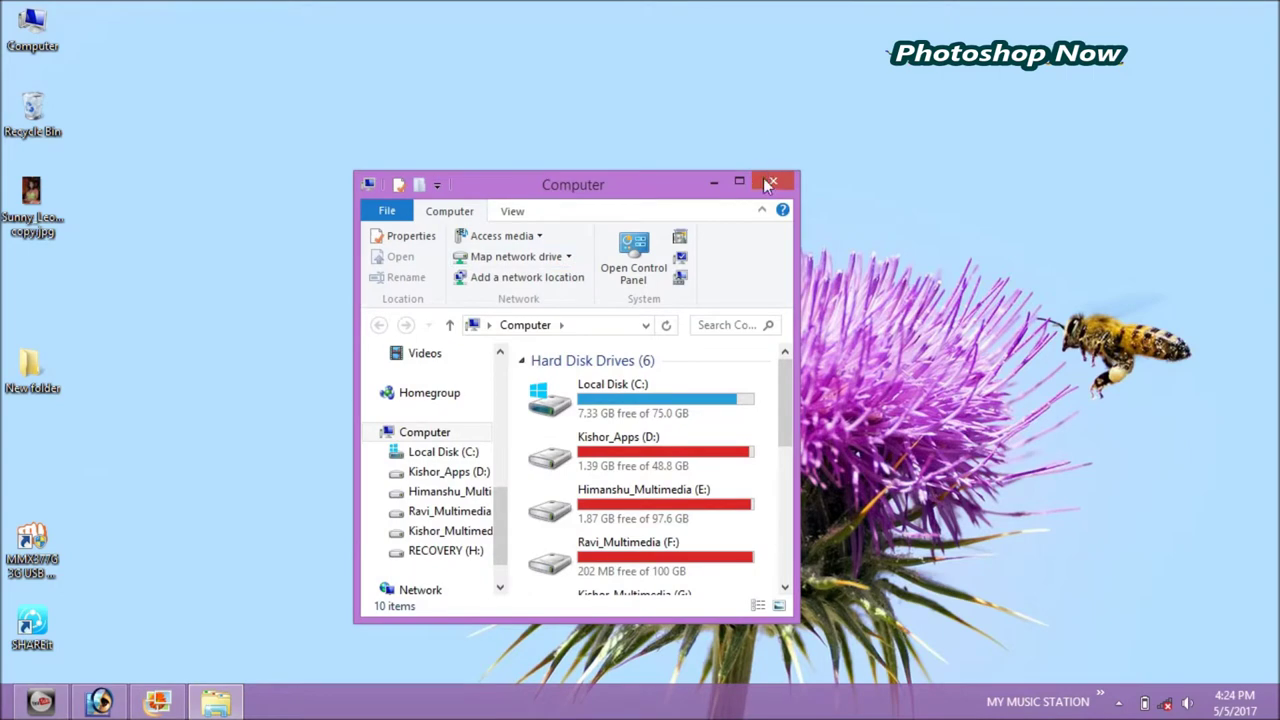
pyautogui.click(766, 183)
pyautogui.doubleClick(48, 355)
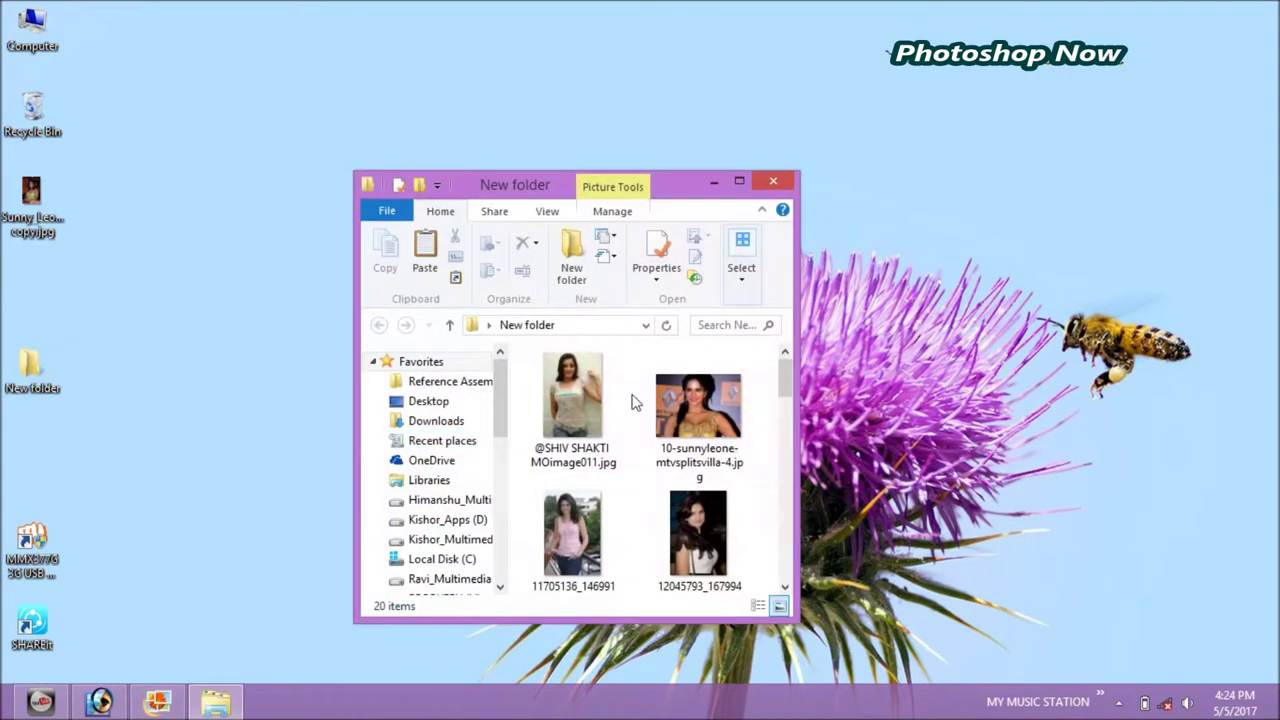
pyautogui.moveTo(784, 376); pyautogui.dragTo(787, 436)
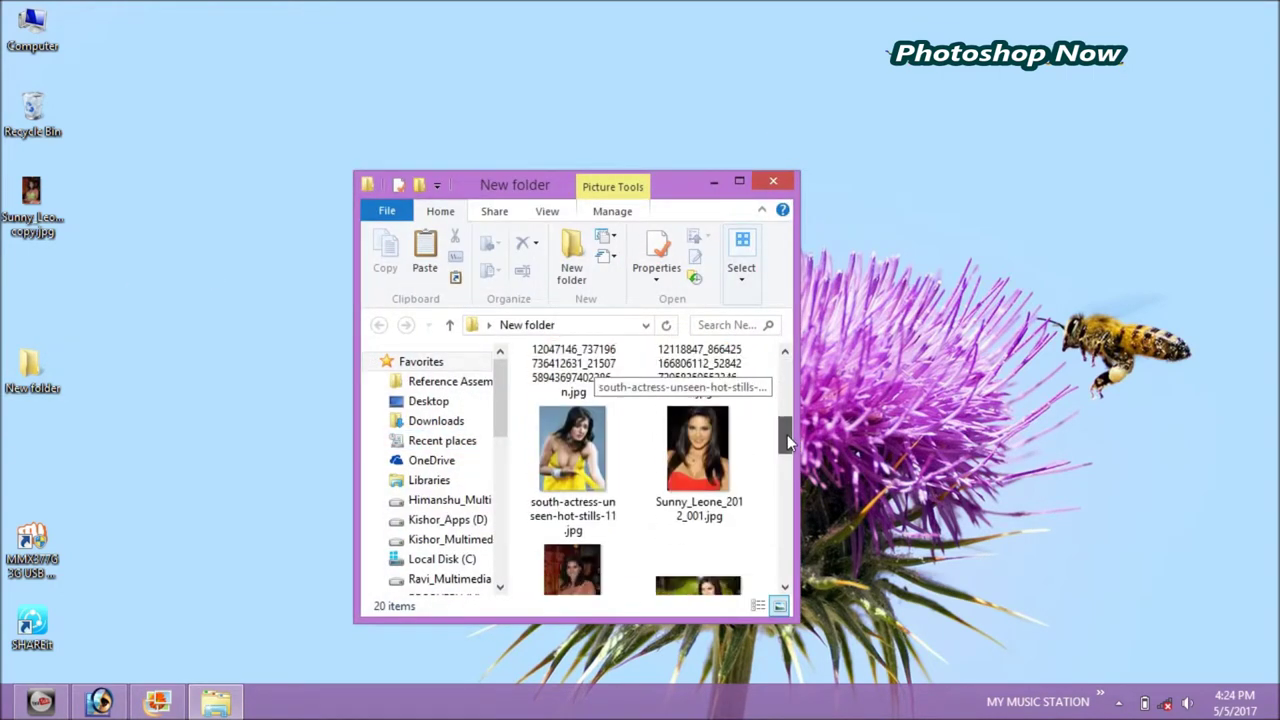
pyautogui.doubleClick(560, 578)
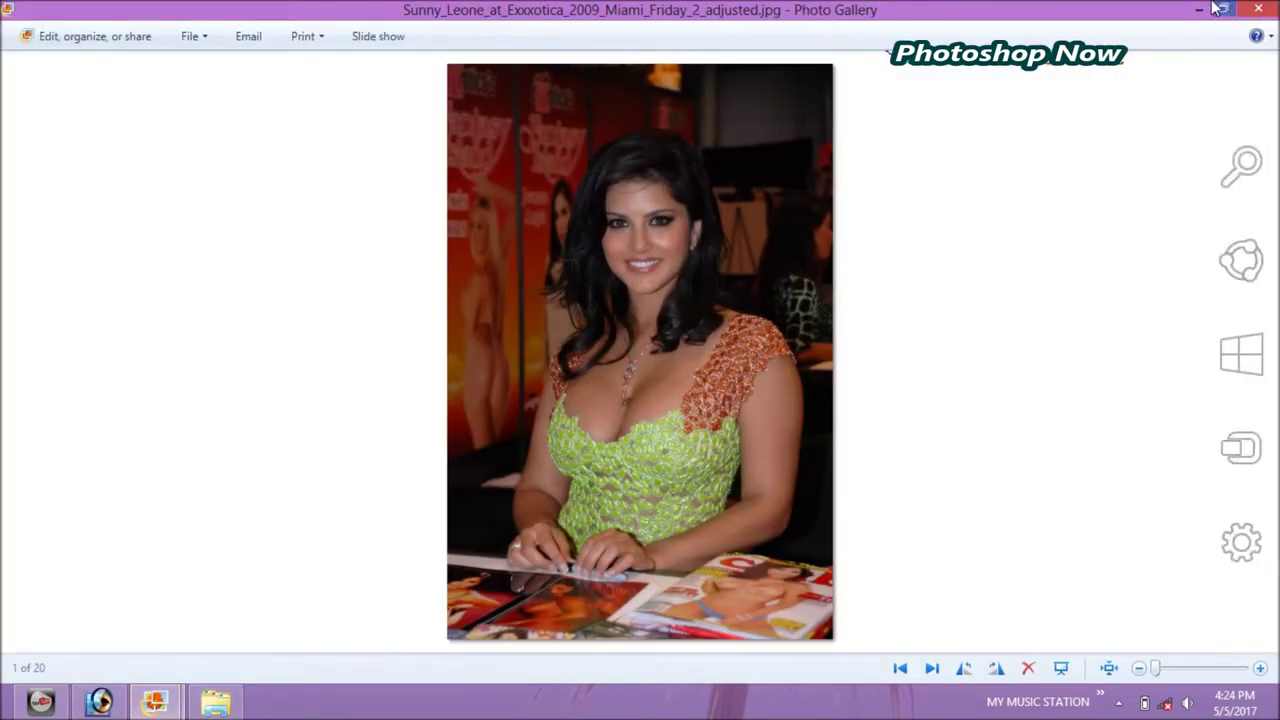
# Close the New folder window and bring the original photo's viewer back.
pyautogui.click(1258, 9)
pyautogui.click(772, 186)
pyautogui.moveTo(155, 701)
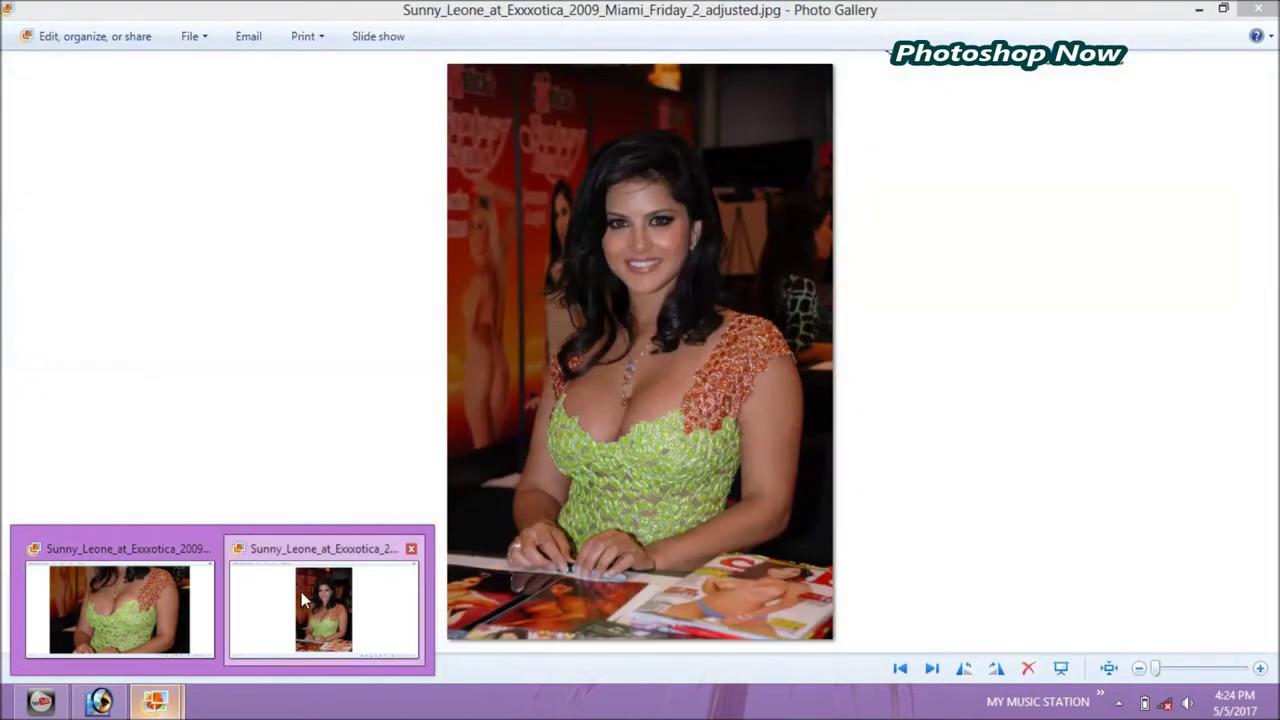
pyautogui.click(323, 608)
# Zoom into the original's chest, then show it whole in a smaller window.
pyautogui.scroll(2, 666, 389)
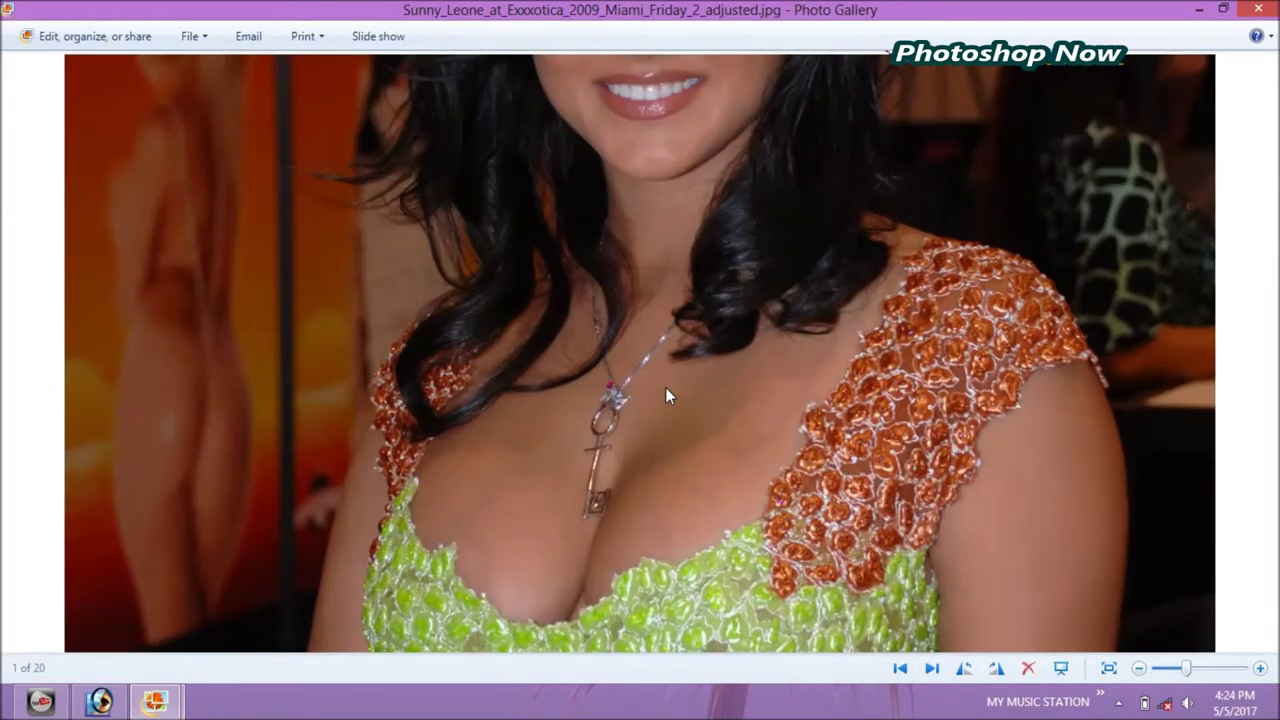
pyautogui.moveTo(1031, 449); pyautogui.dragTo(1034, 249)
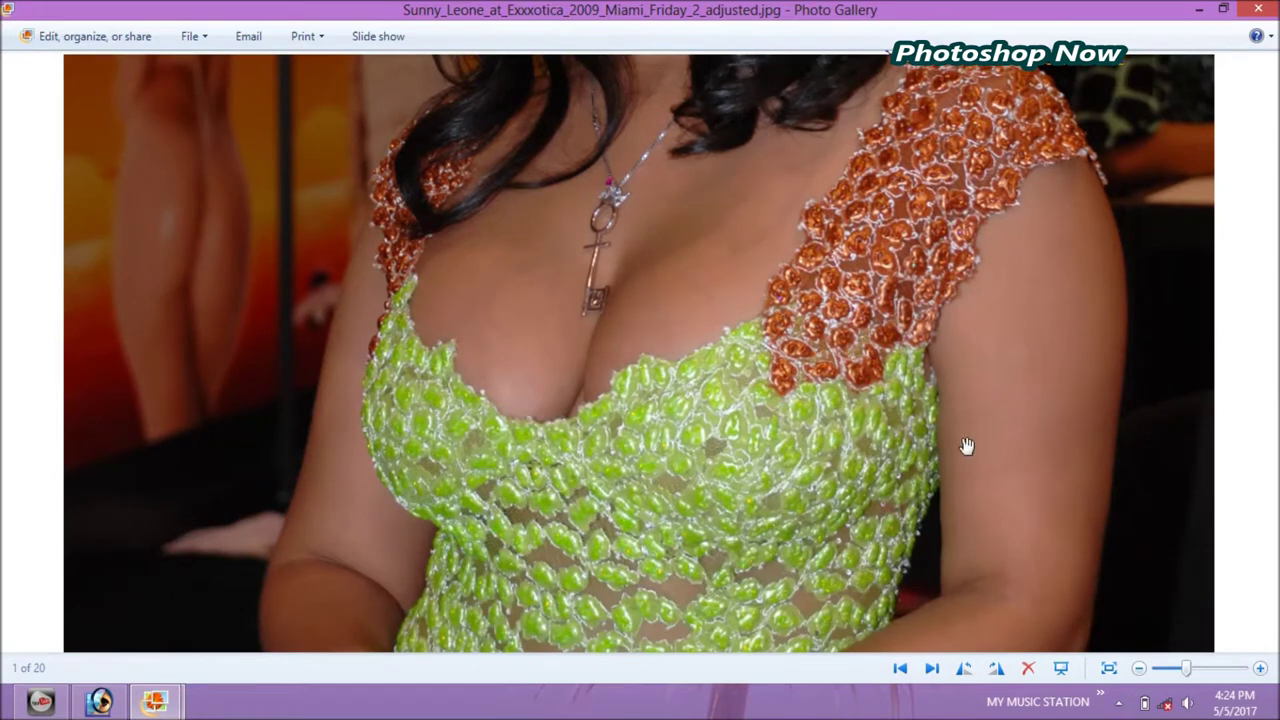
pyautogui.moveTo(969, 449); pyautogui.dragTo(966, 378)
pyautogui.click(1222, 8)
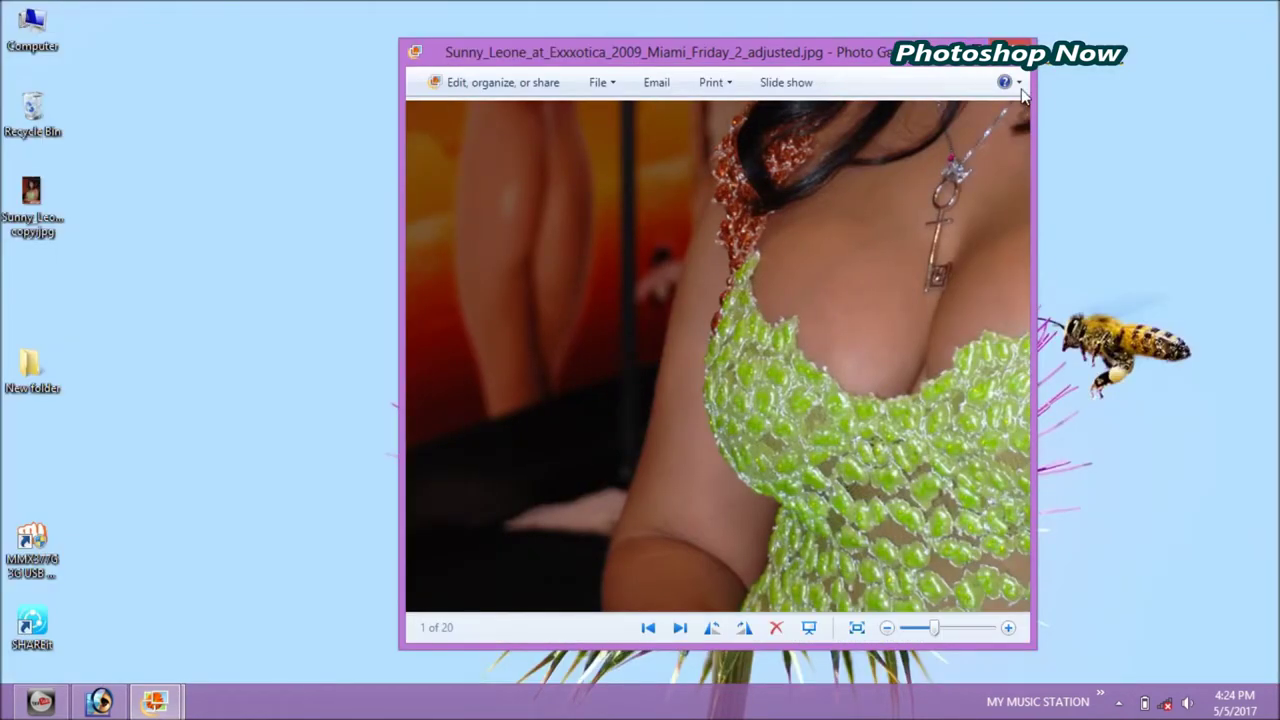
pyautogui.scroll(-1, 826, 357)
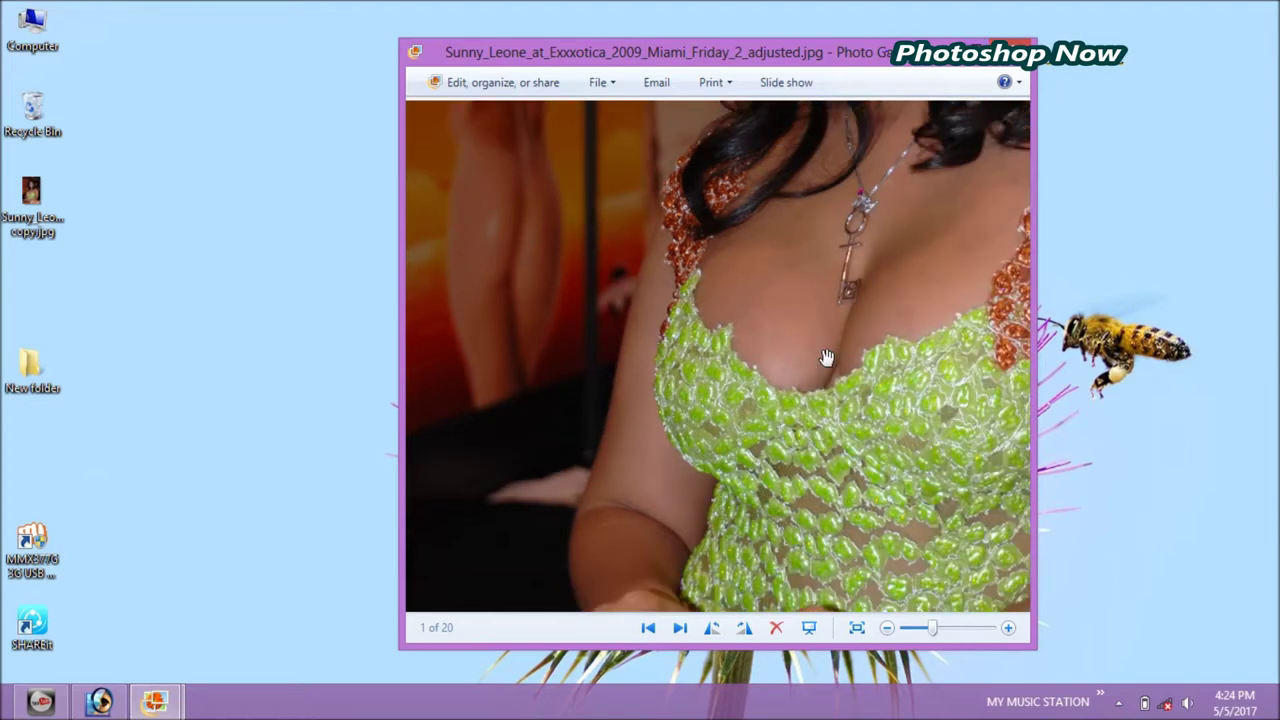
pyautogui.scroll(-1, 826, 357)
pyautogui.scroll(-1, 826, 357)
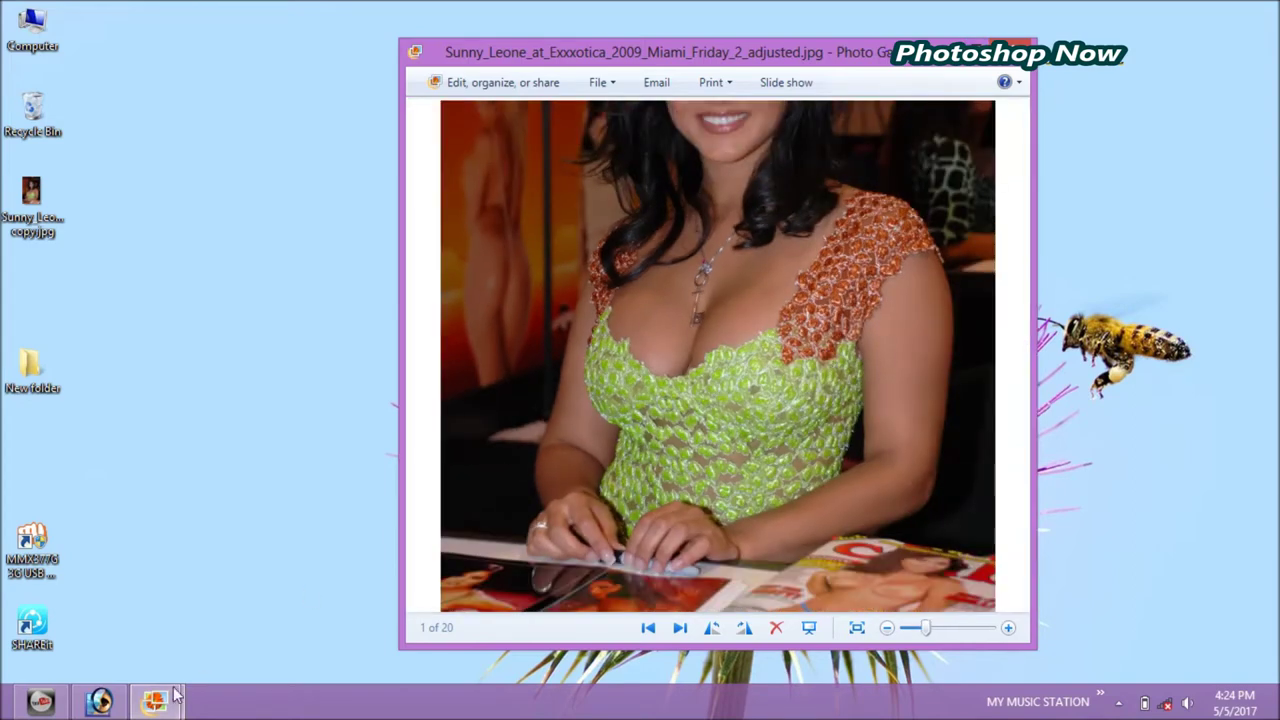
# Show the edited copy whole in a smaller window moved to the left of the original.
pyautogui.moveTo(154, 701)
pyautogui.click(150, 585)
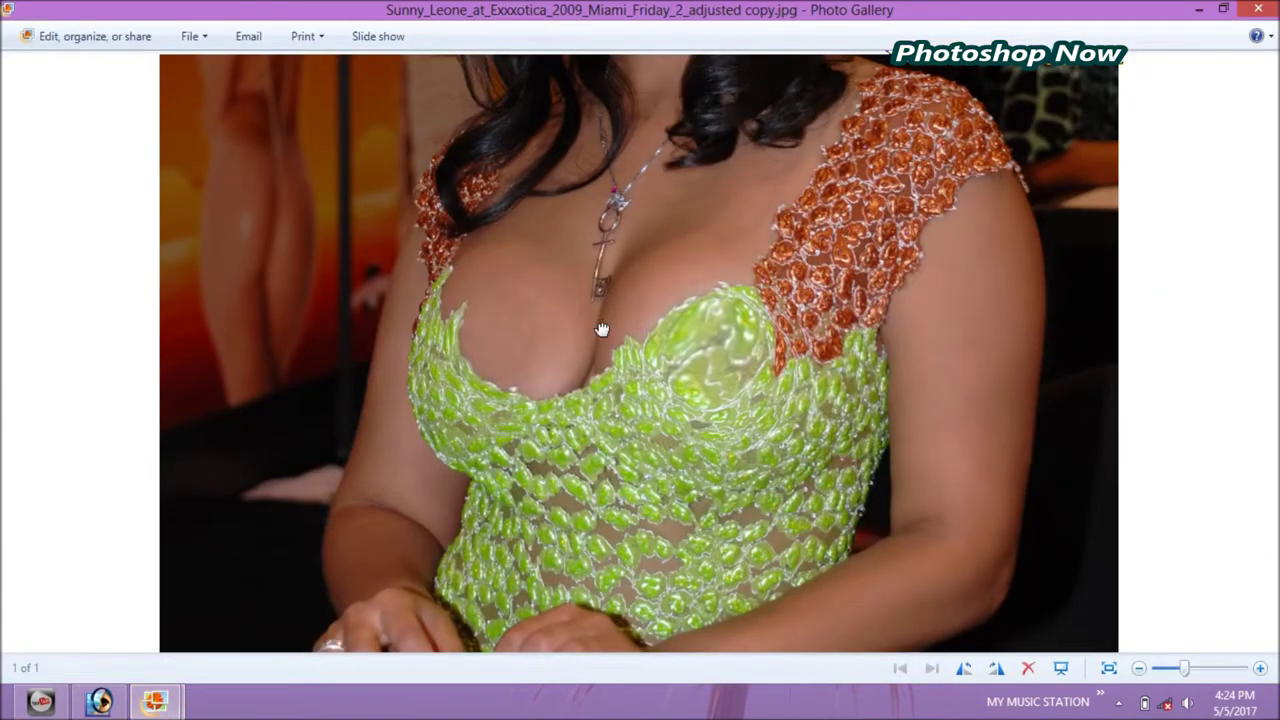
pyautogui.scroll(-1, 837, 424)
pyautogui.scroll(-1, 837, 424)
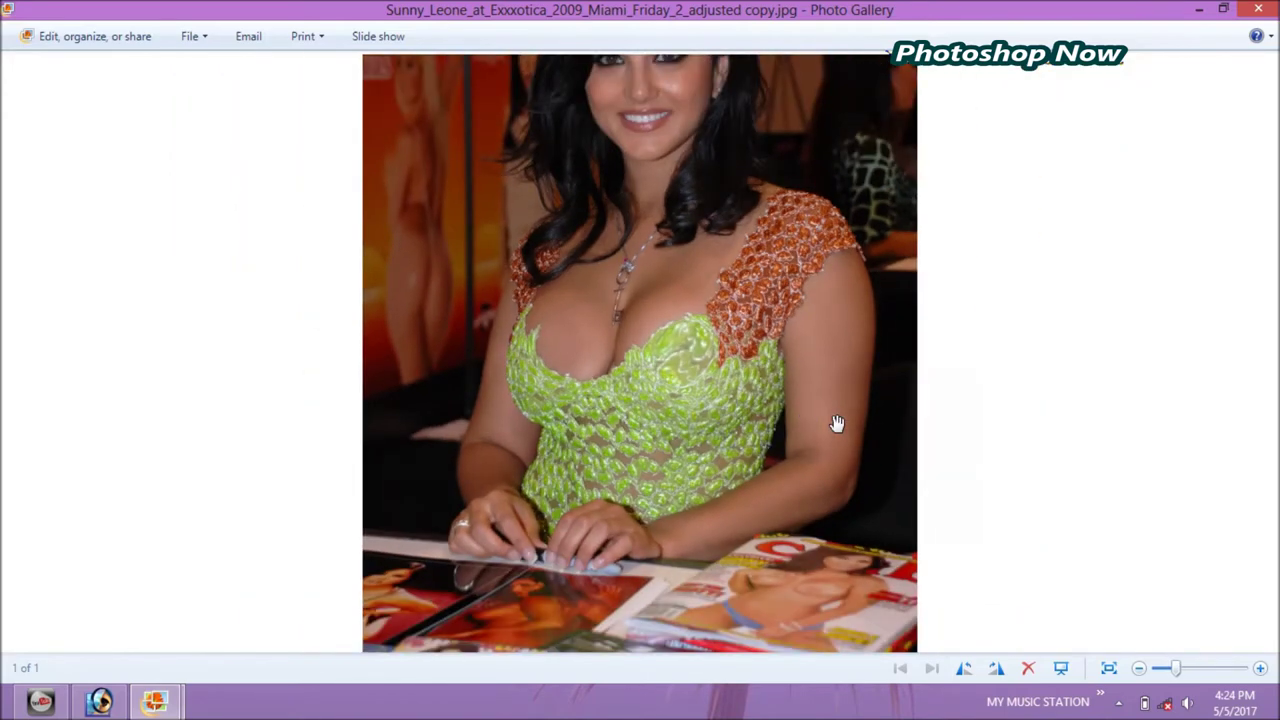
pyautogui.click(1223, 9)
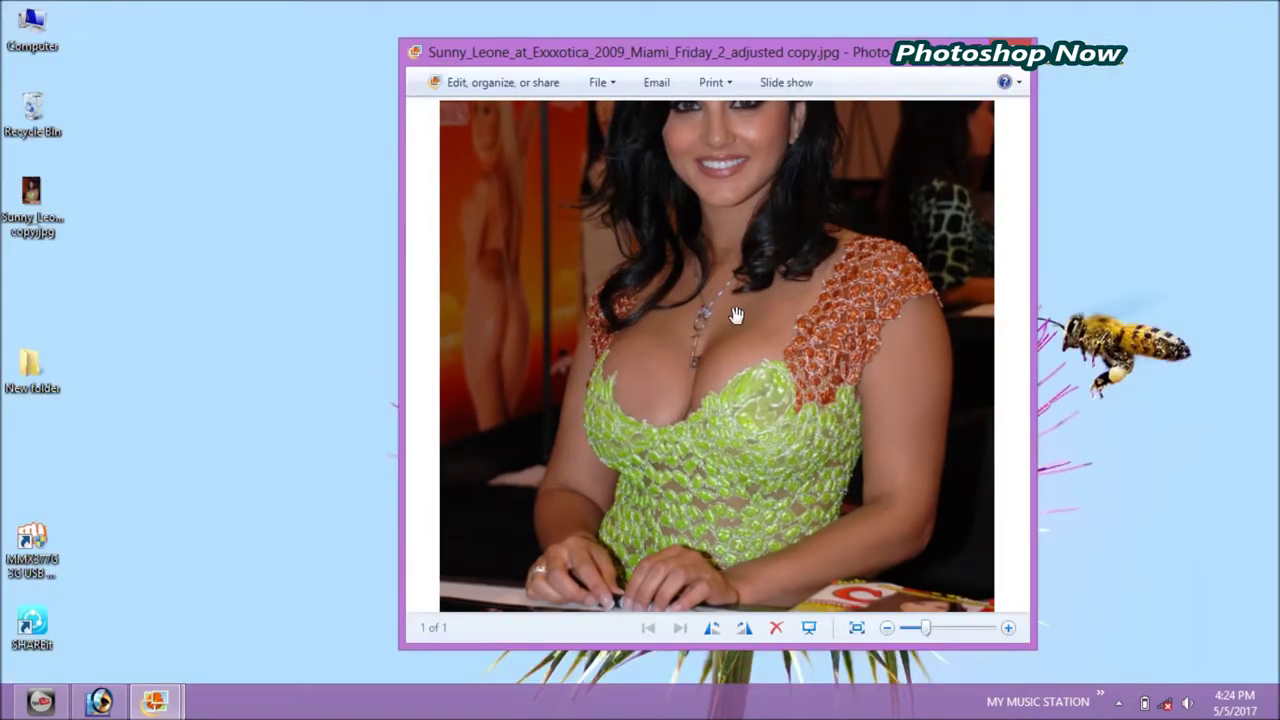
pyautogui.scroll(-1, 934, 309)
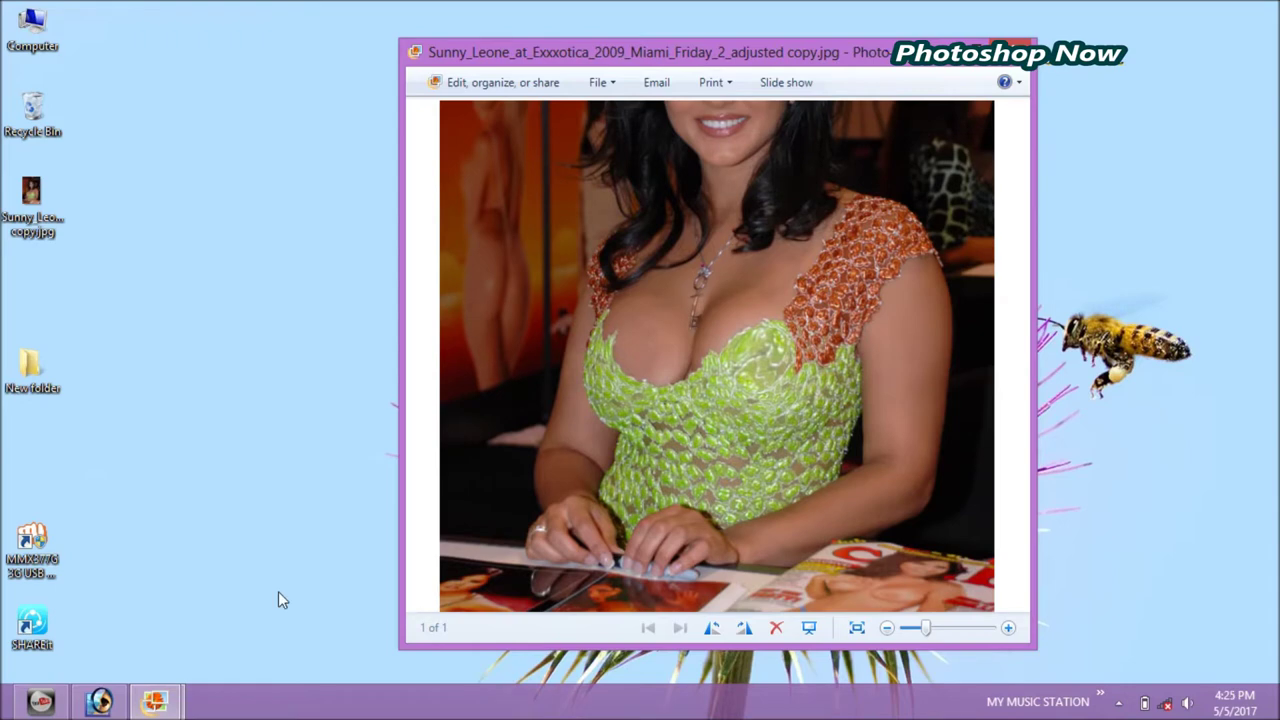
pyautogui.click(160, 700)
pyautogui.moveTo(782, 242)
pyautogui.mouseDown()
pyautogui.moveTo(776, 226)
pyautogui.moveTo(757, 251)
pyautogui.mouseUp()
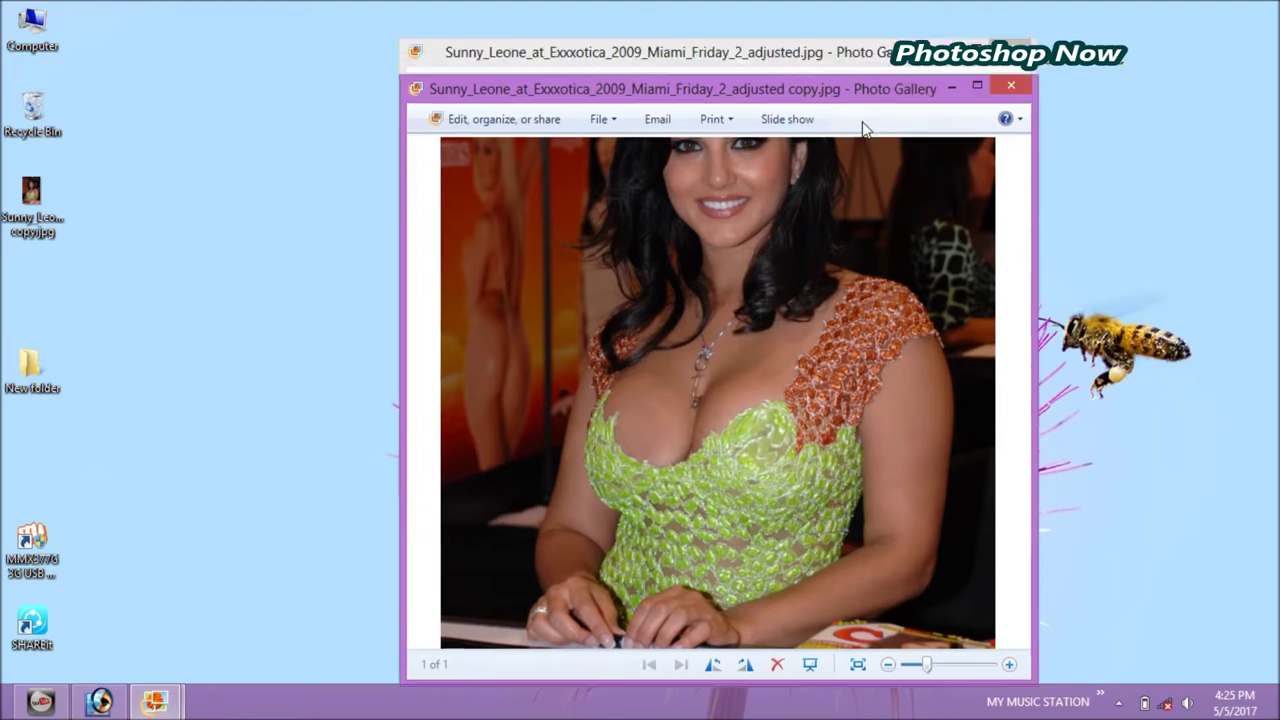
pyautogui.moveTo(855, 52); pyautogui.dragTo(515, 44)
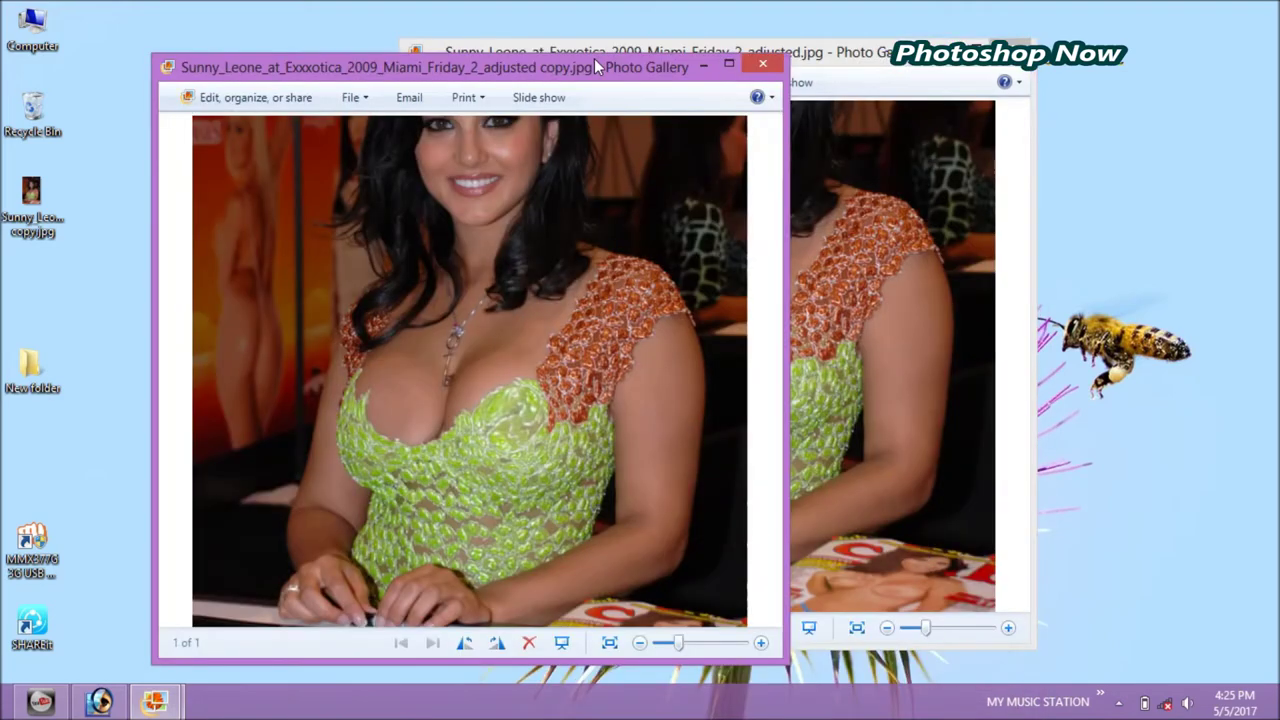
# Place the original photo's window on the right and fit both photos whole.
pyautogui.moveTo(852, 52); pyautogui.dragTo(1080, 33)
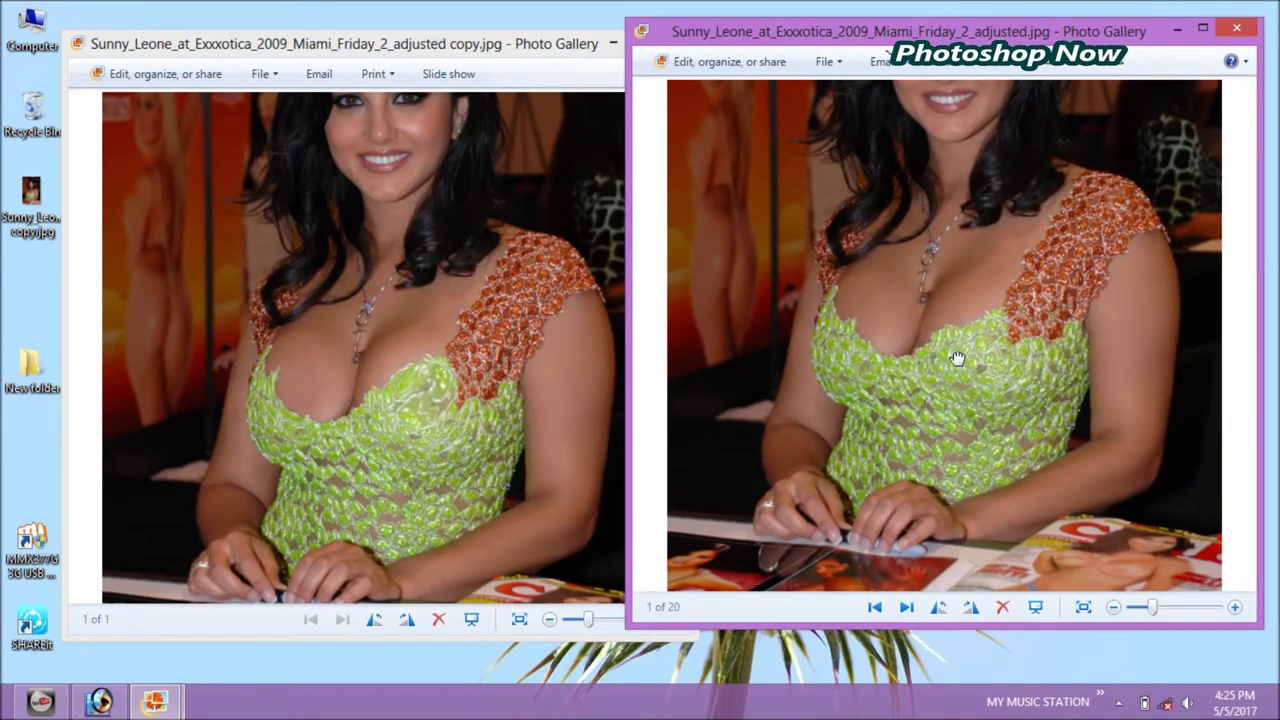
pyautogui.scroll(-1, 957, 357)
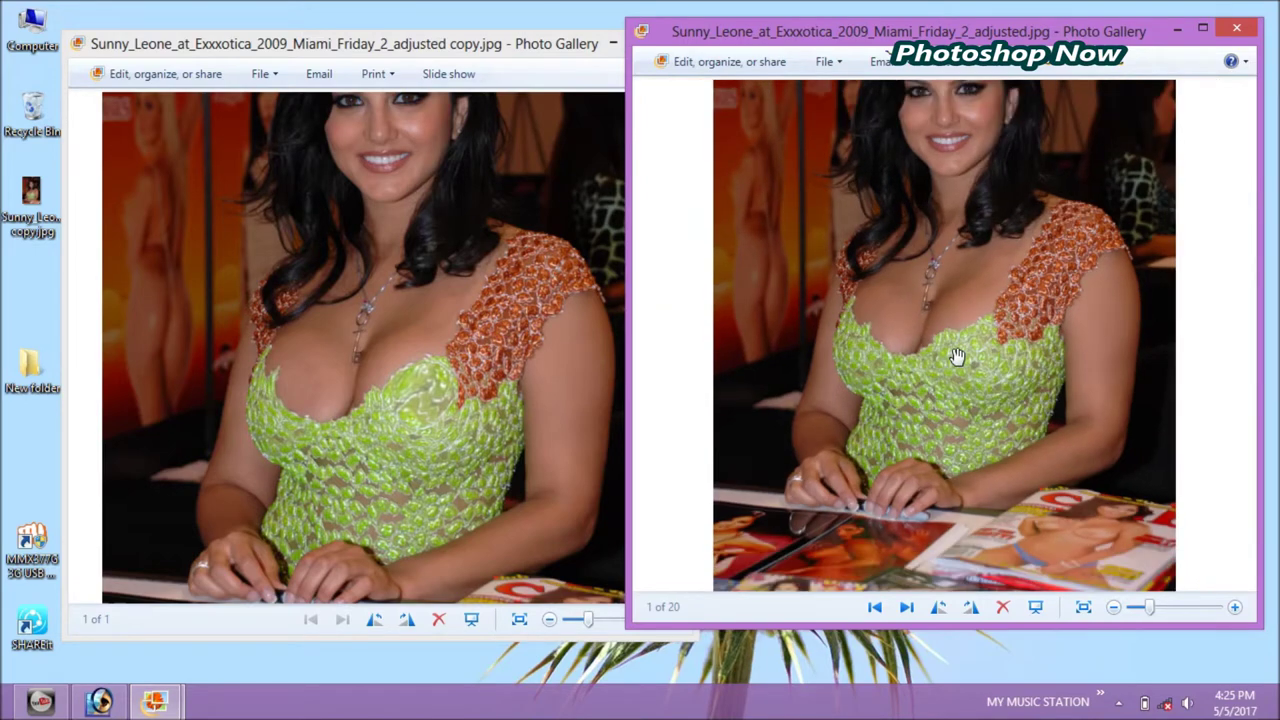
pyautogui.click(494, 370)
pyautogui.scroll(-1, 494, 370)
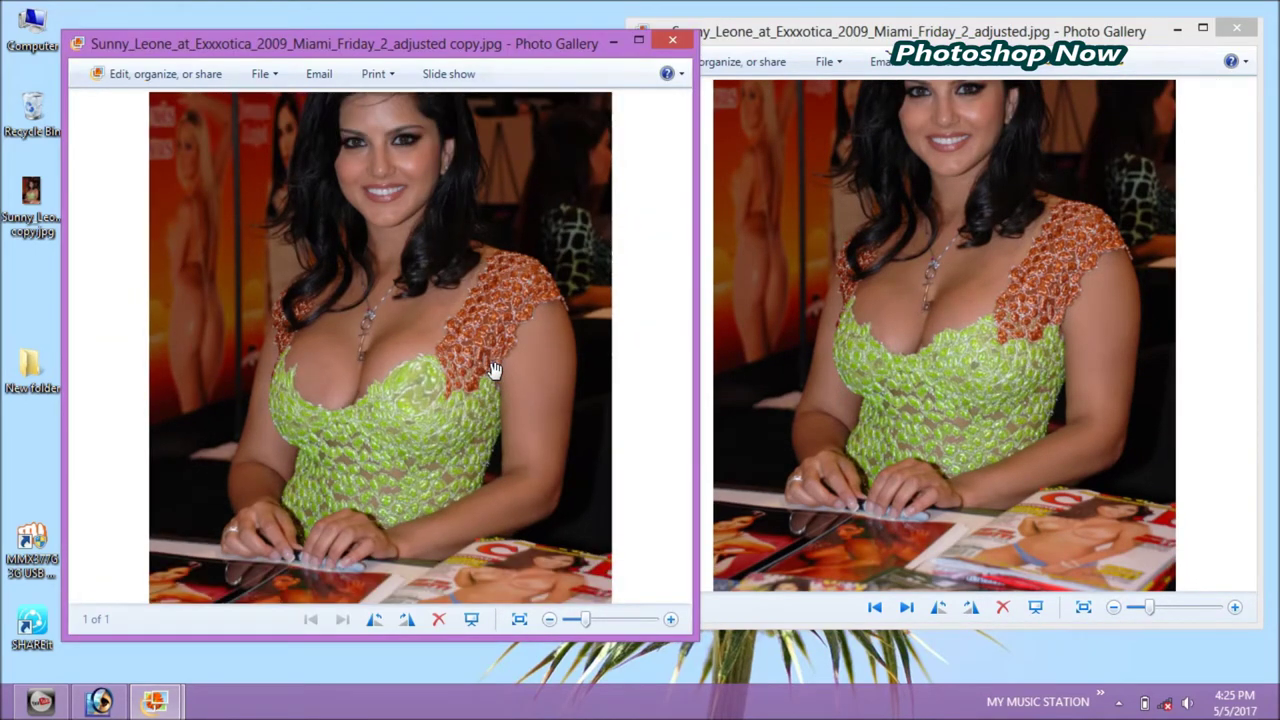
pyautogui.scroll(1, 494, 370)
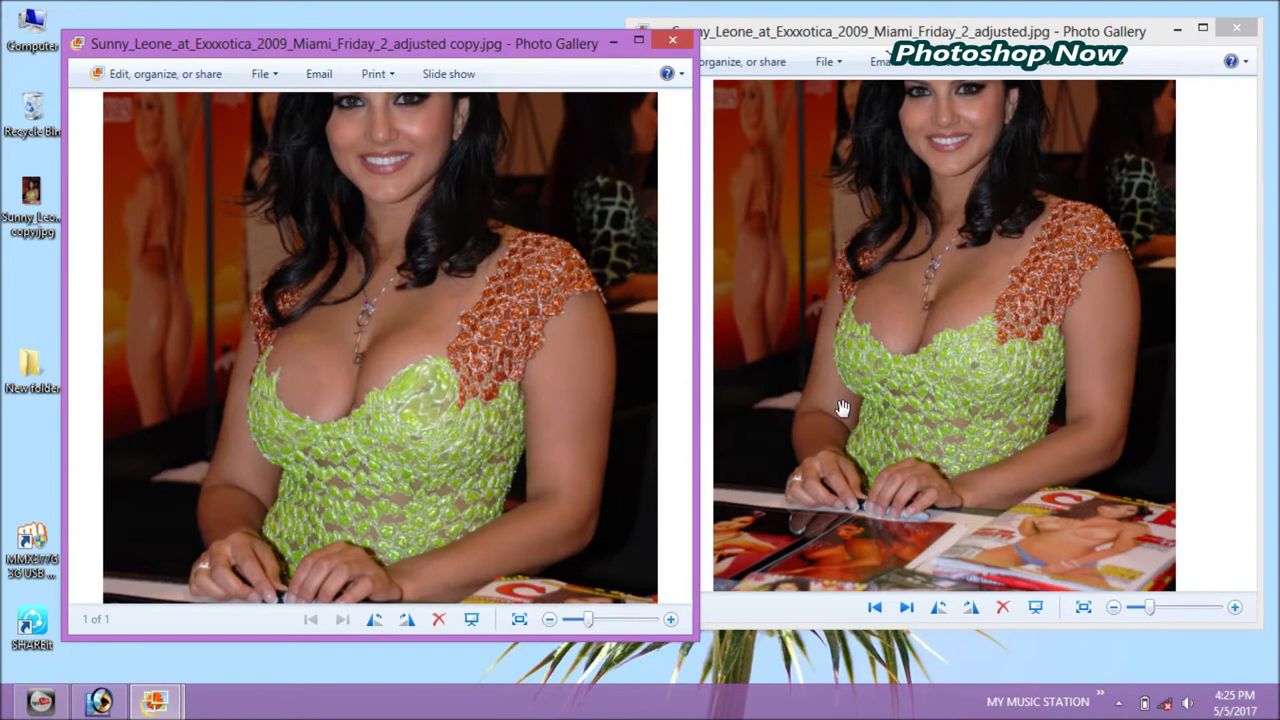
# Alternate the original and edited copy in front to compare the enlarged green dress top.
pyautogui.click(843, 408)
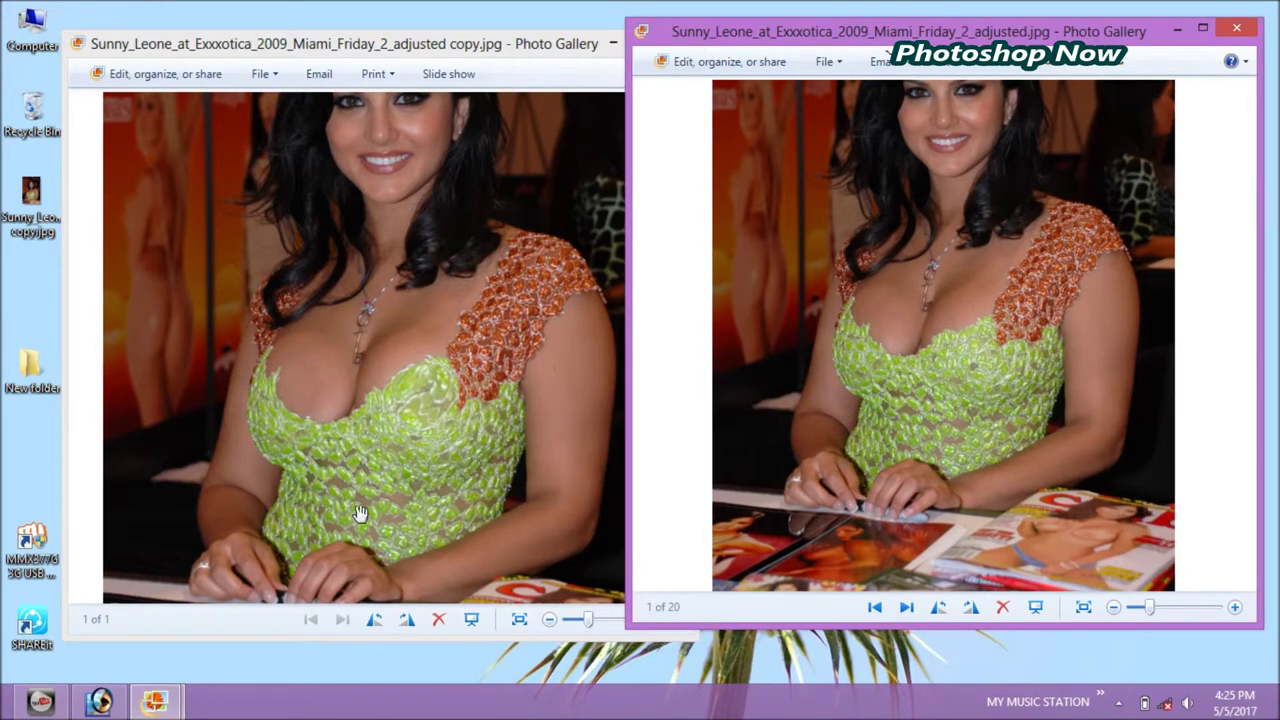
pyautogui.click(462, 393)
pyautogui.click(1015, 305)
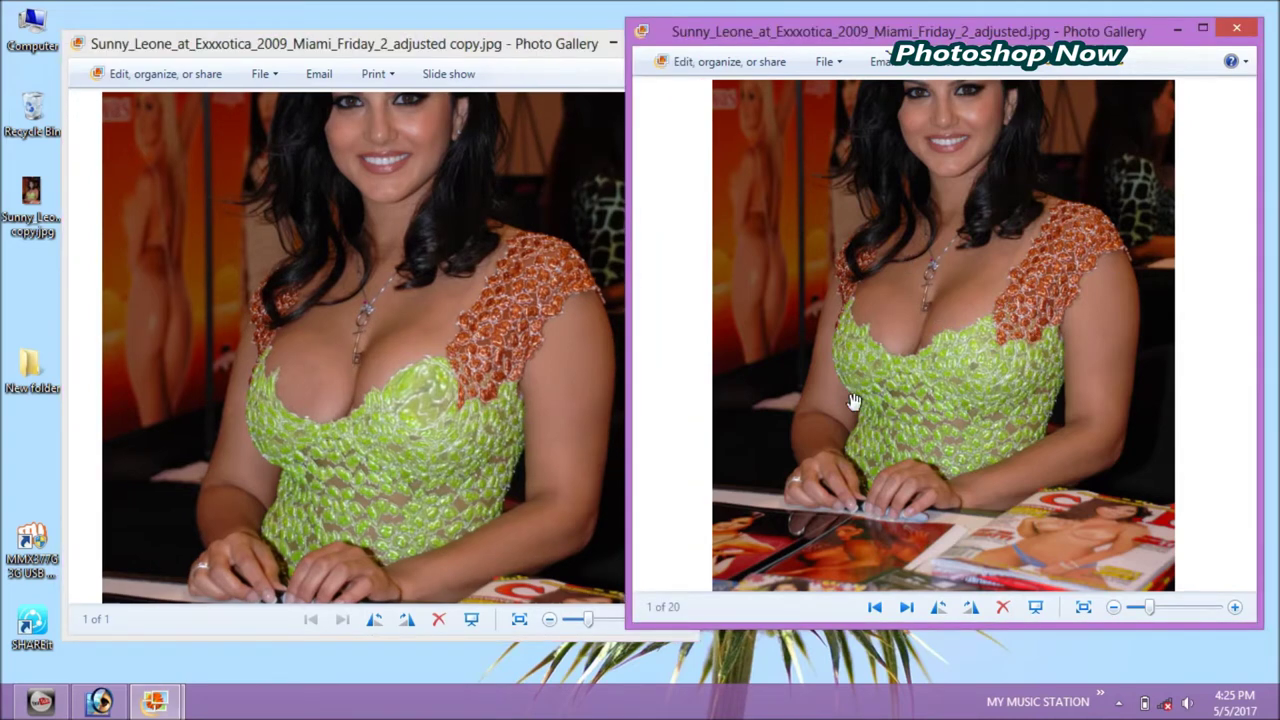
pyautogui.click(232, 444)
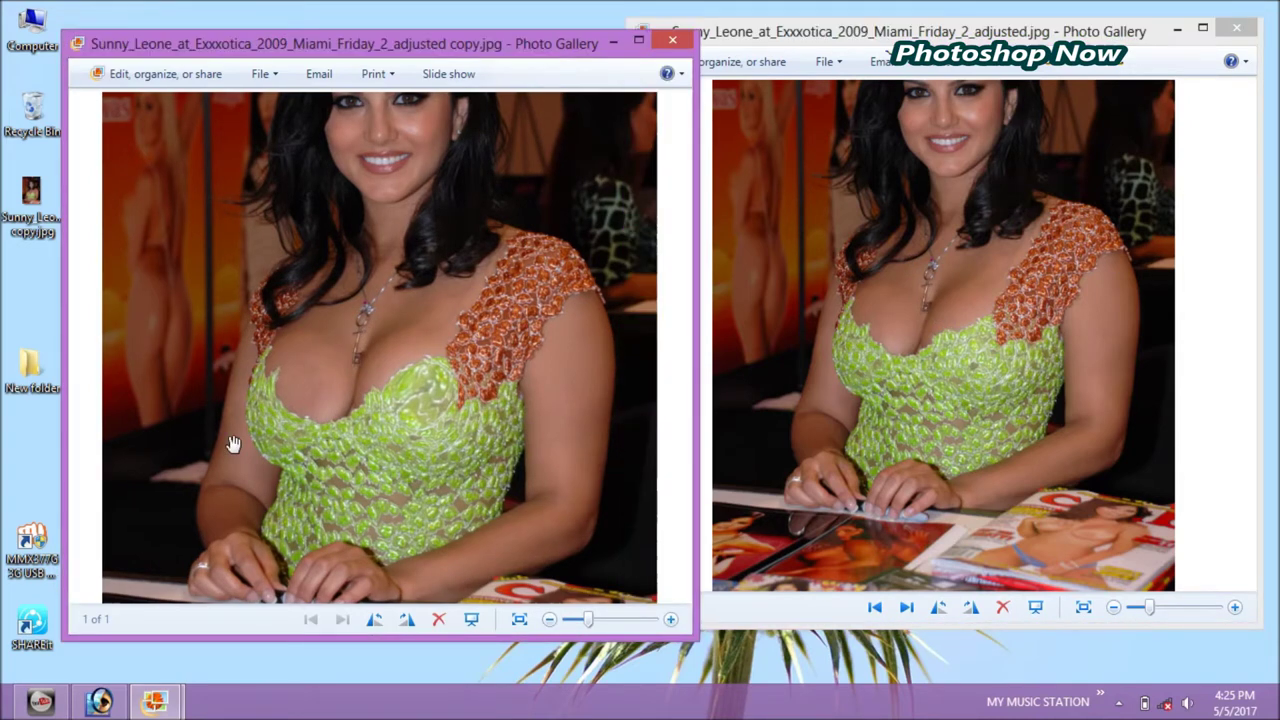